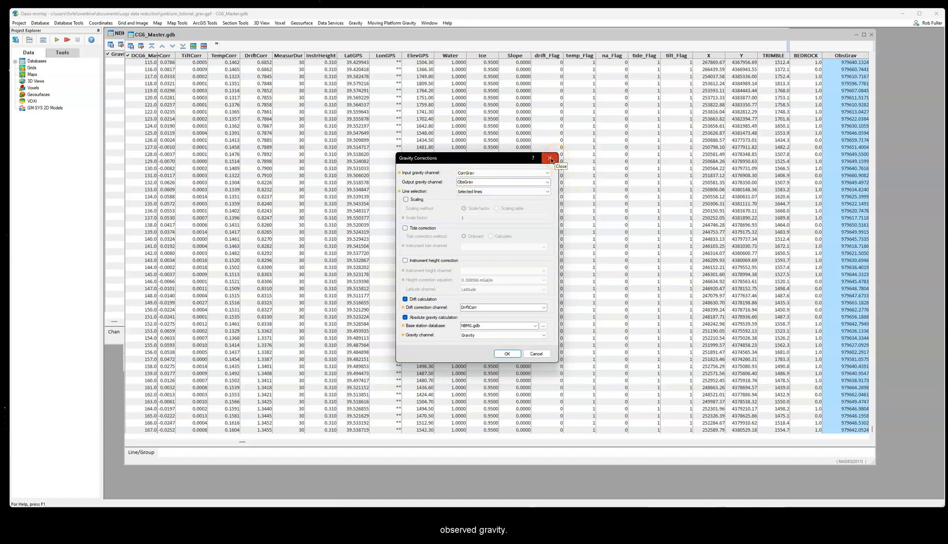
Step: Close the Gravity Corrections dialog and review the ObsGrav channel in the CG6_Master database
left_click(550, 159)
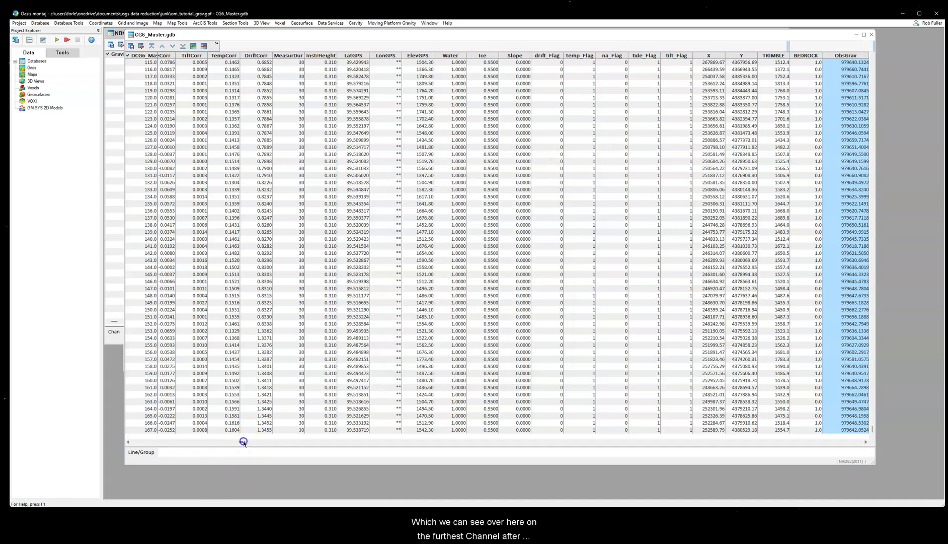
left_click_drag(243, 441, 290, 440)
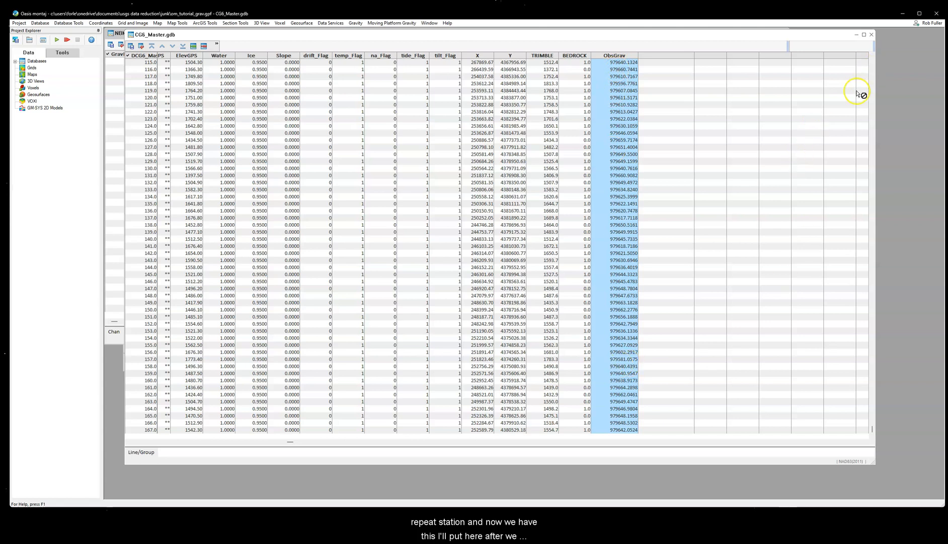
scroll(589, 297, "up", 15)
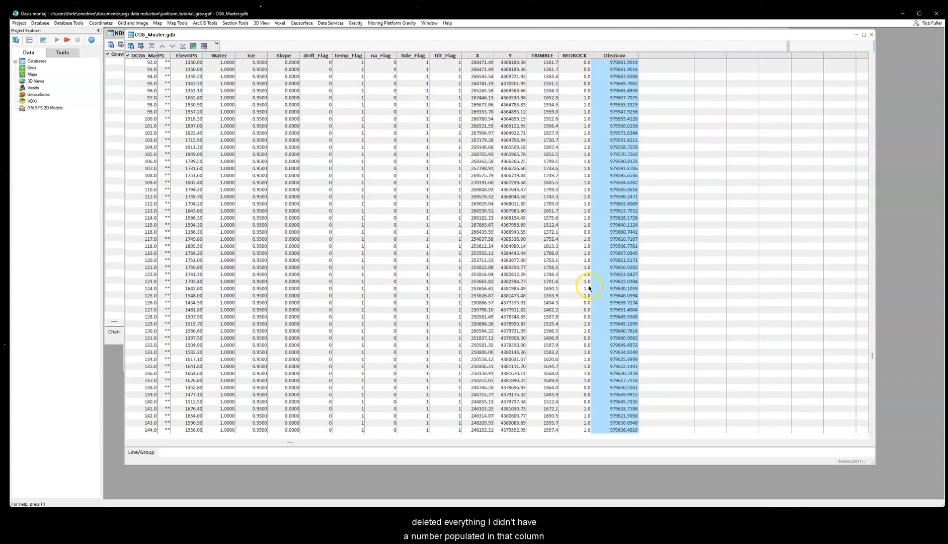
scroll(589, 288, "up", 1)
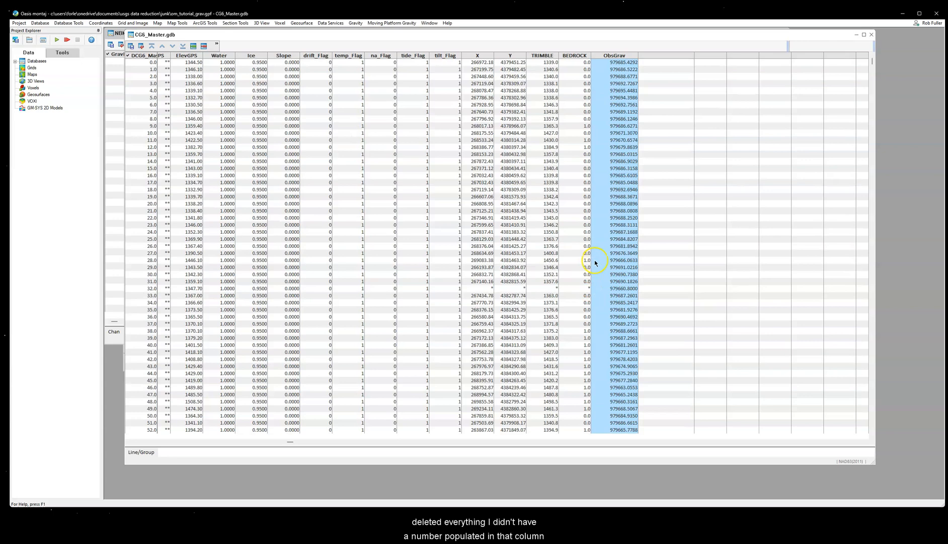
left_click(285, 441)
left_click_drag(284, 442, 302, 433)
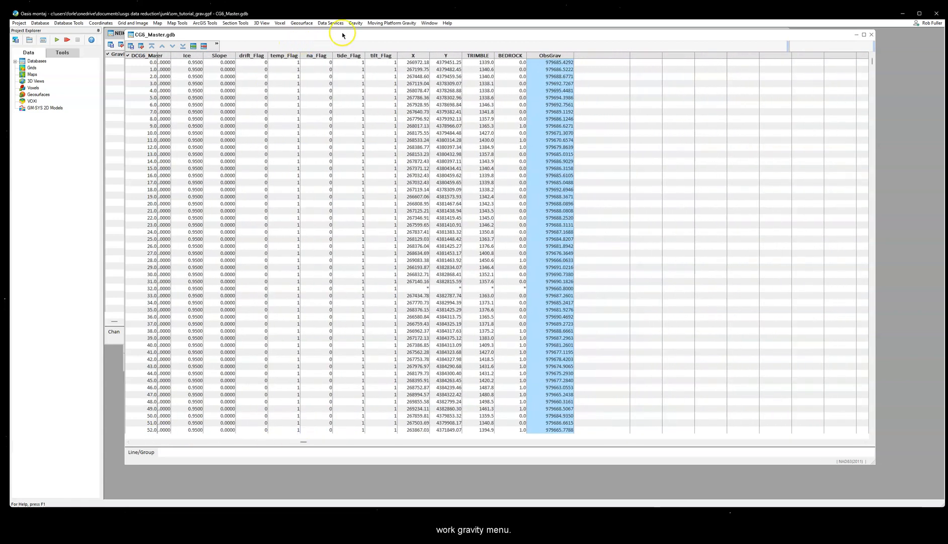
Step: Apply a Latitude Correction with ObsGrav as input, Latitude as latitude channel, LatCor and GravCor as outputs, and the 1980 IAG method
left_click(355, 22)
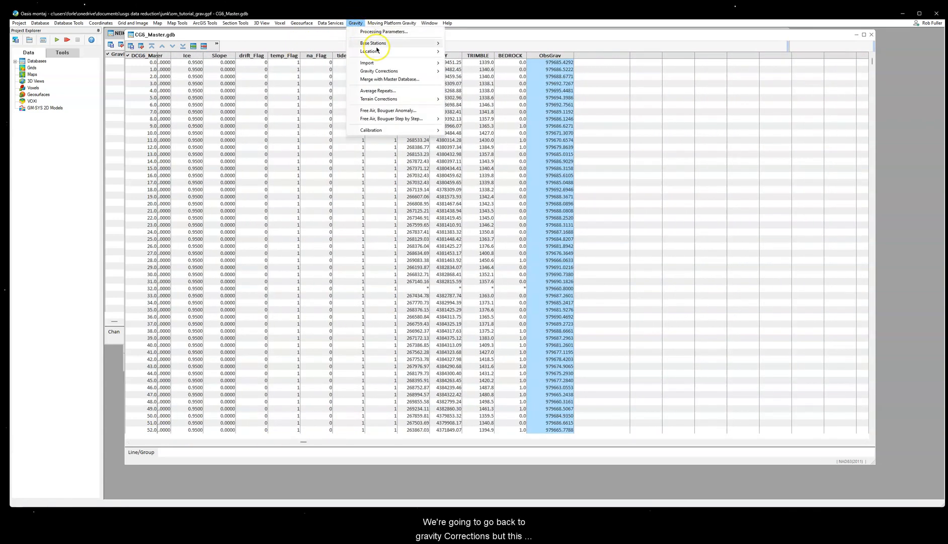
mouse_move(397, 71)
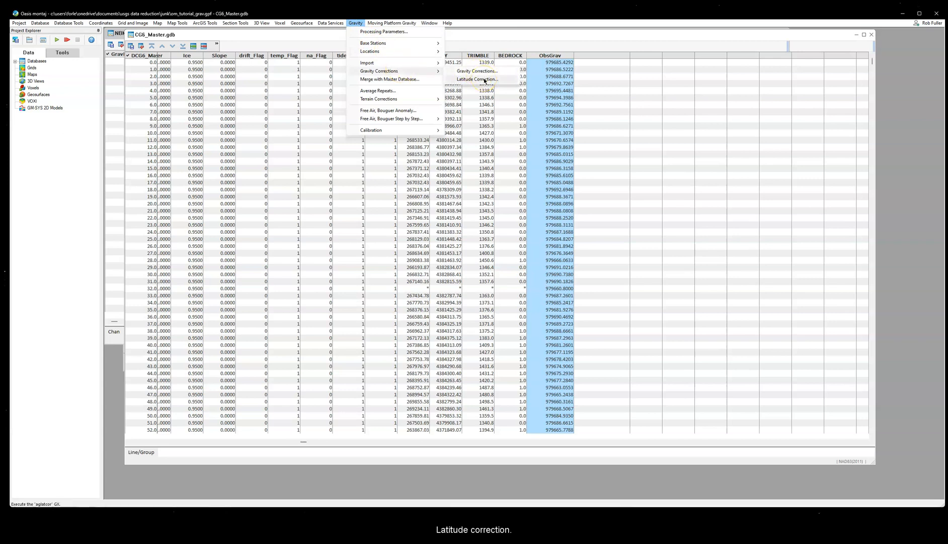
left_click(485, 79)
left_click_drag(473, 220, 348, 136)
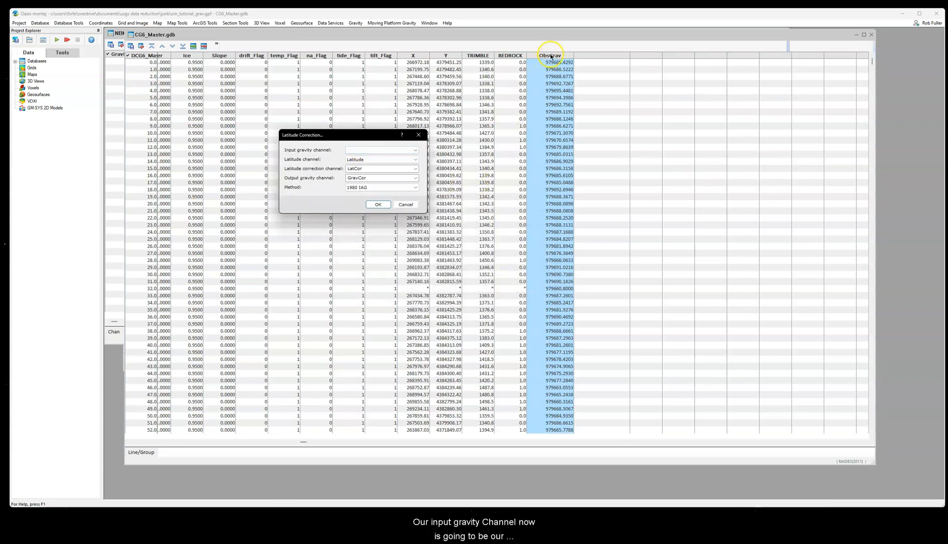
left_click(412, 150)
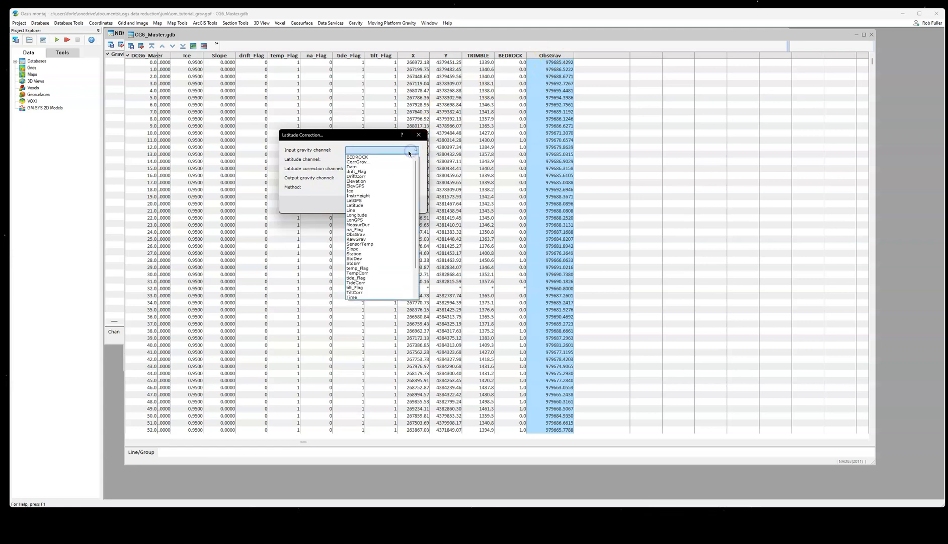
left_click(373, 235)
left_click(358, 160)
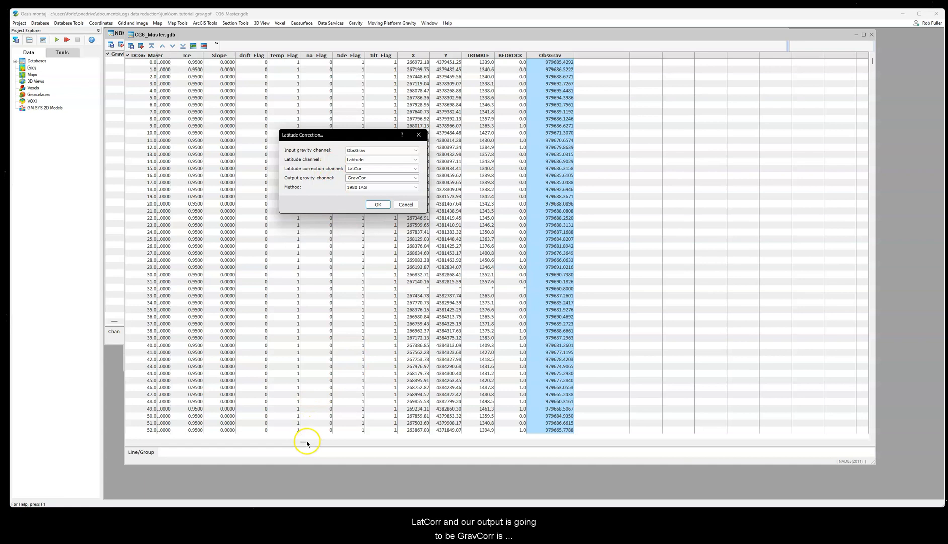
double_click(373, 178)
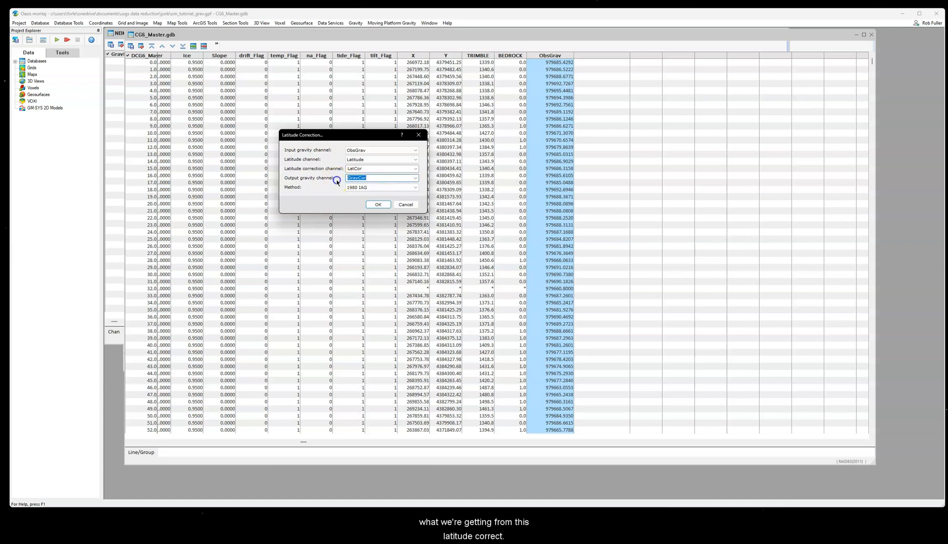
left_click(379, 205)
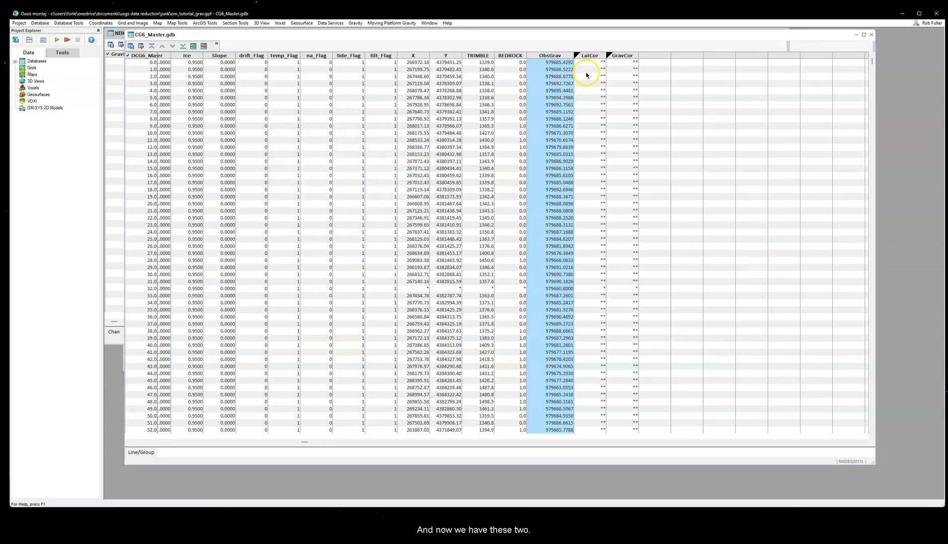
Step: Widen the LatCor and GravCor columns to show their values and select a LatCor cell to check its protection
left_click_drag(605, 55, 663, 55)
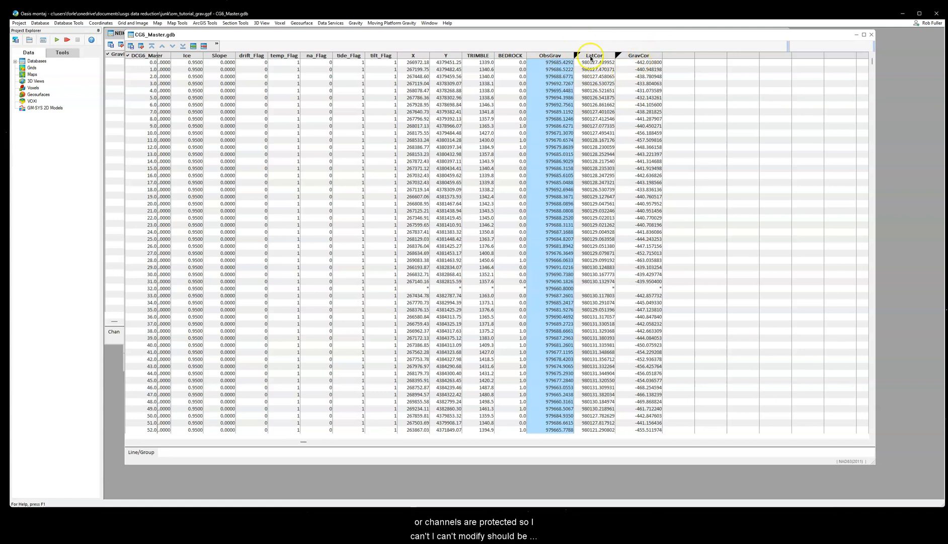
left_click(591, 91)
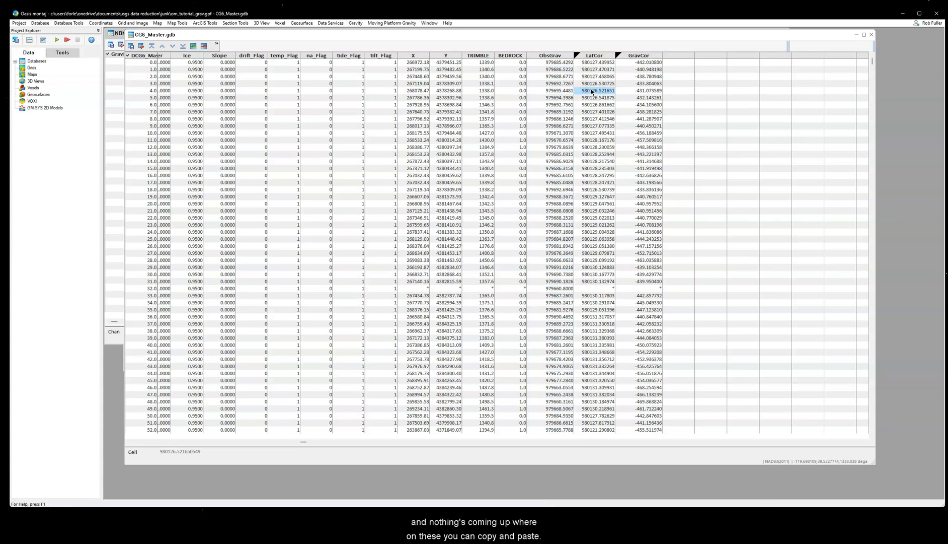
Step: Examine the row at fiducial 32 for missing values in the X, Y, TRIMBLE, BEDROCK, LatCor and GravCor channels
left_click(521, 289)
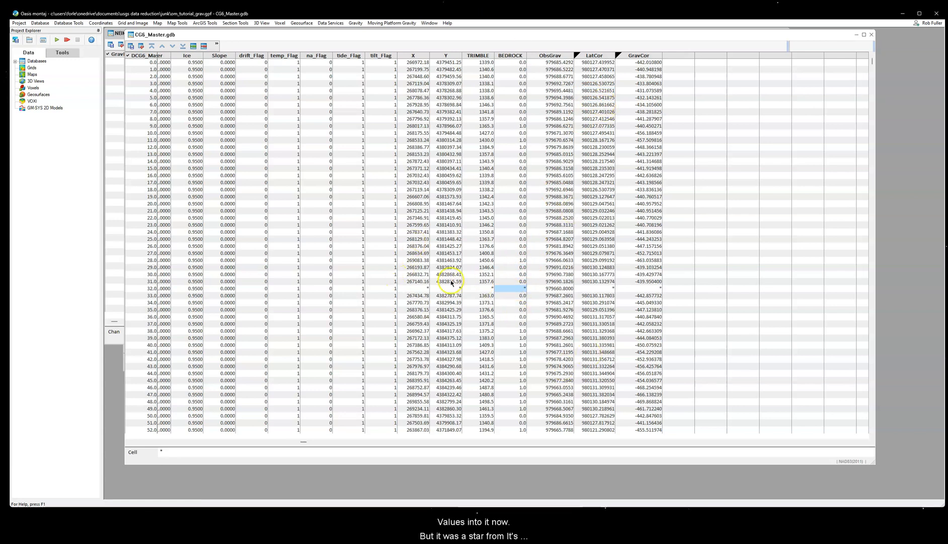
left_click_drag(303, 441, 305, 442)
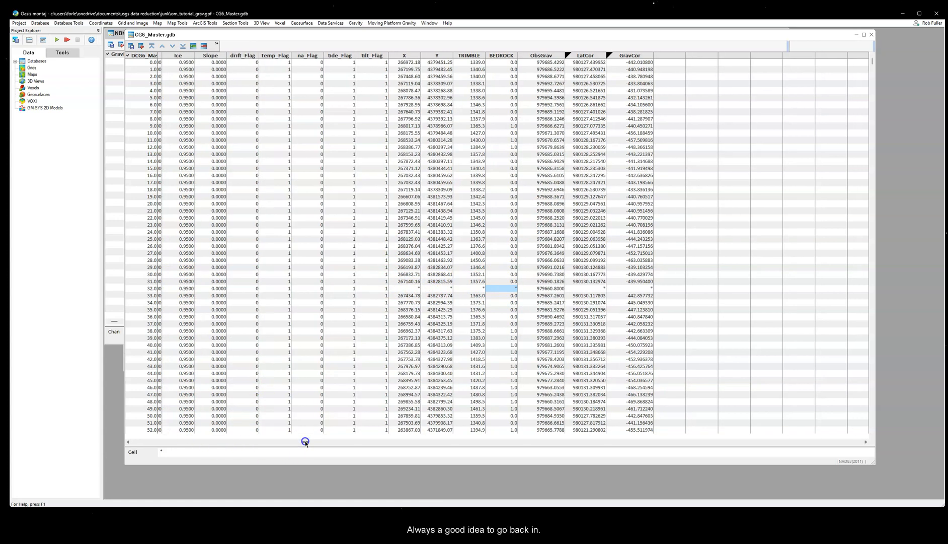
left_click(130, 46)
left_click(480, 278)
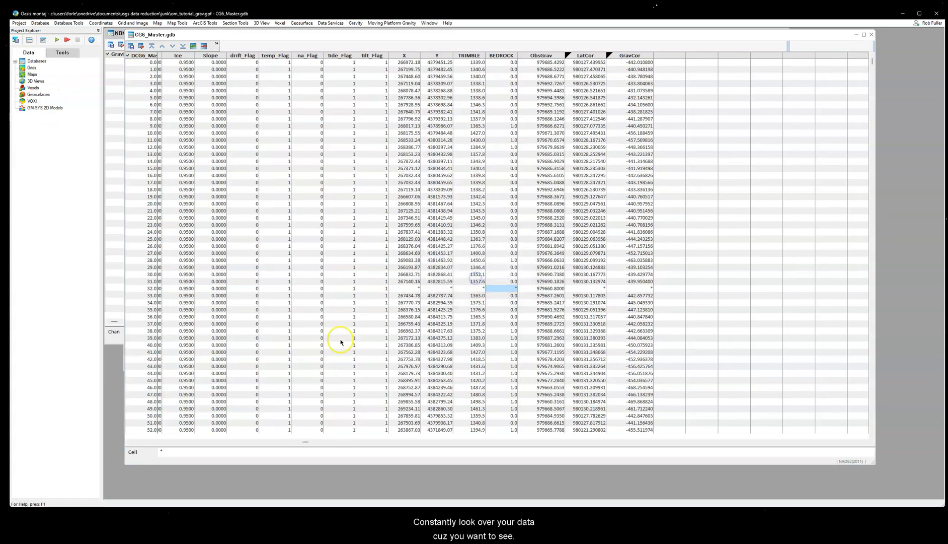
left_click(412, 291)
left_click(444, 291)
left_click(476, 291)
left_click(504, 291)
left_click(584, 288)
left_click(632, 288)
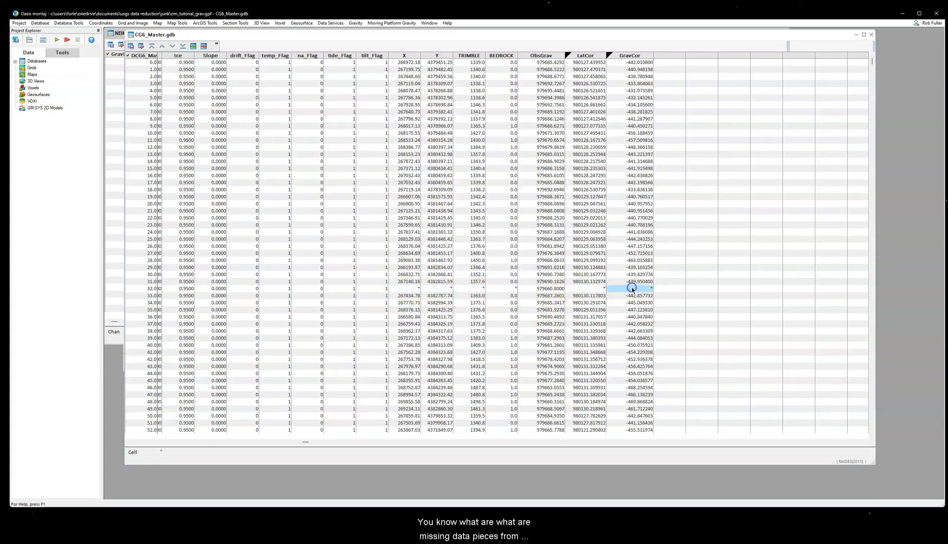
Step: Delete the row of station 133 at fiducial 32 from the database
left_click_drag(306, 443, 389, 433)
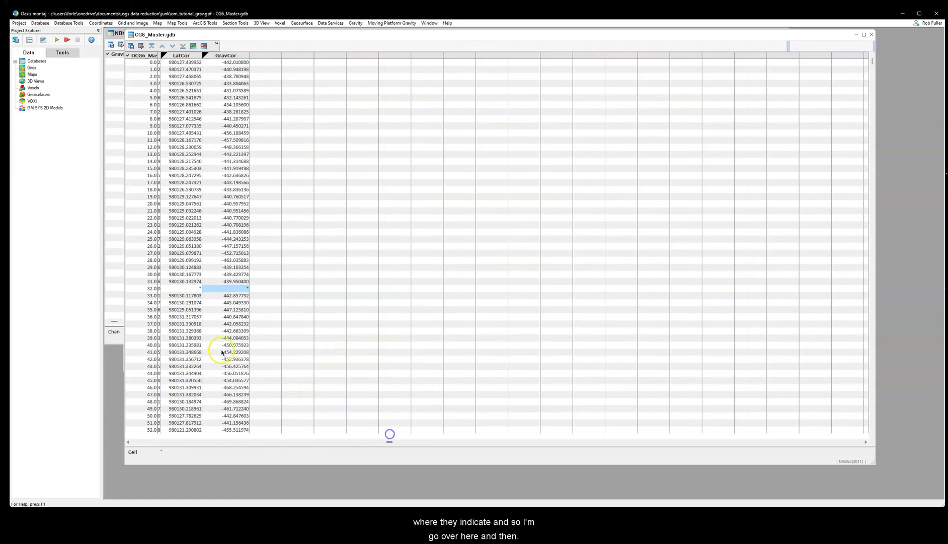
left_click(151, 289)
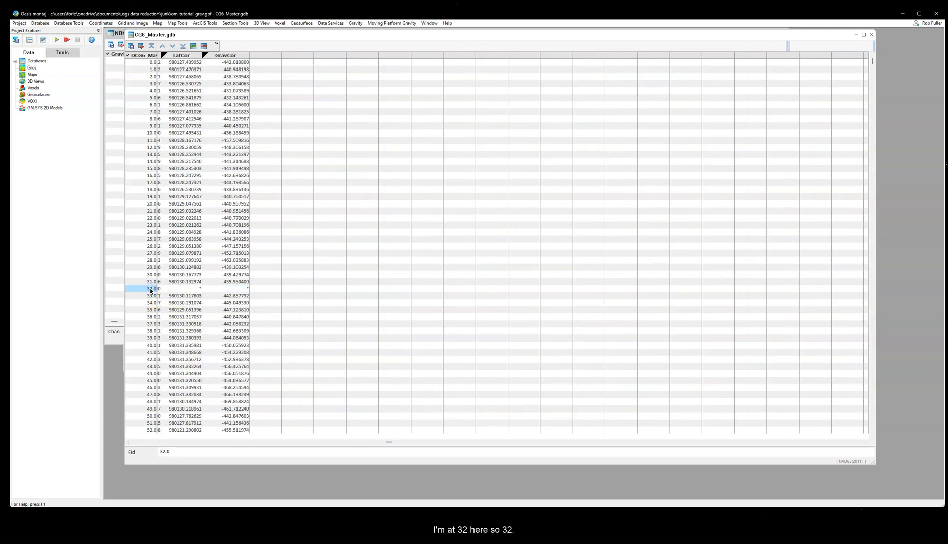
left_click_drag(387, 442, 123, 442)
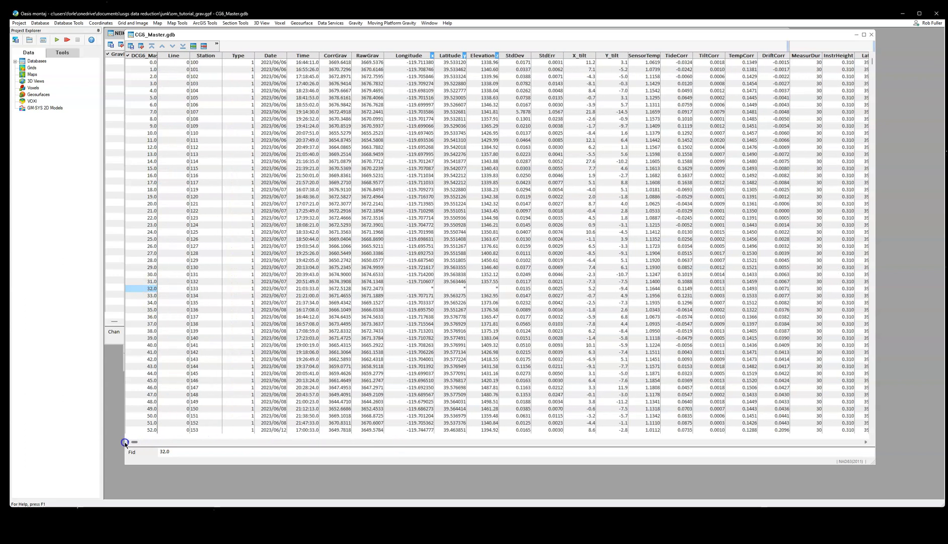
left_click(209, 289)
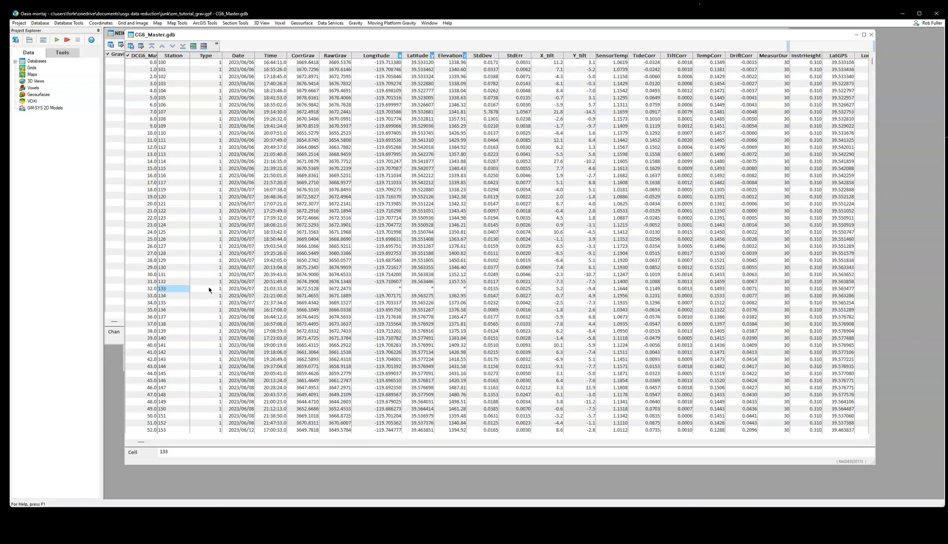
left_click(168, 292)
left_click(392, 294)
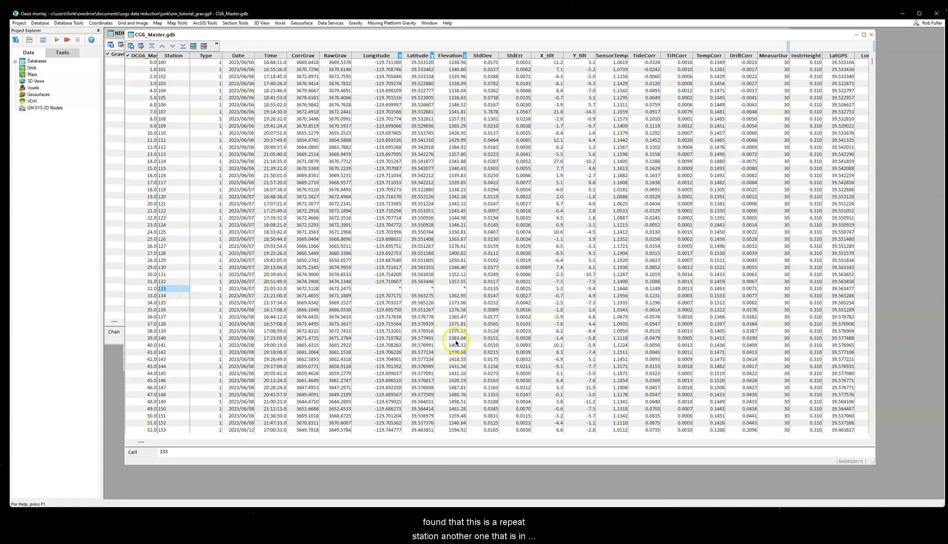
right_click(167, 290)
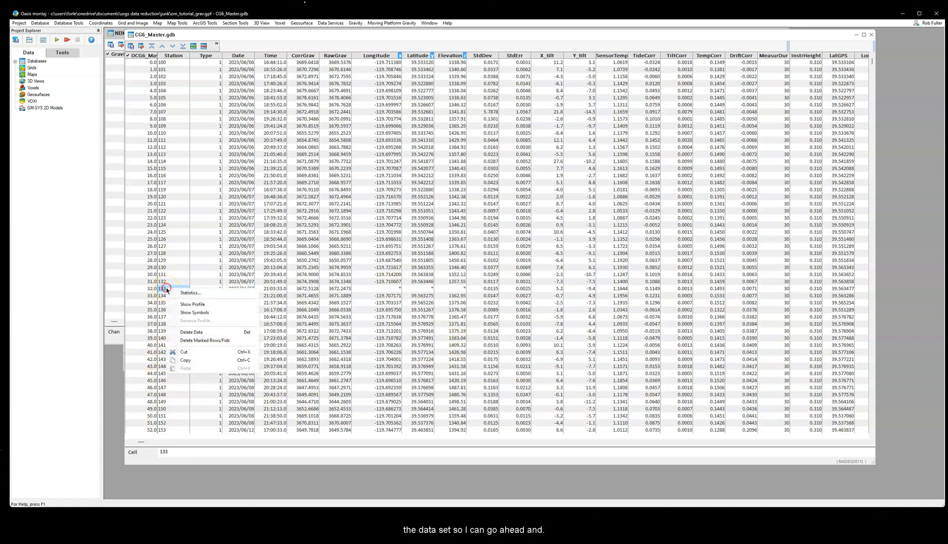
left_click(201, 342)
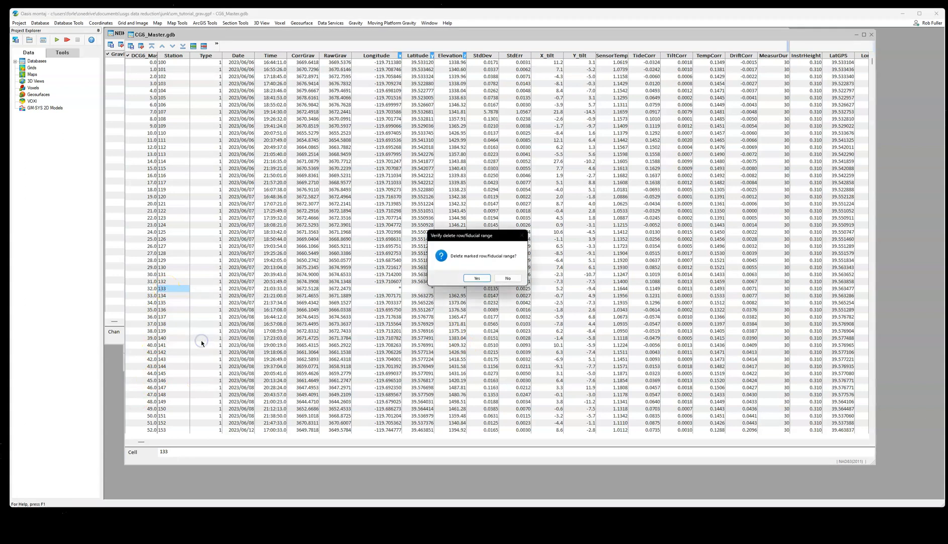
left_click(476, 277)
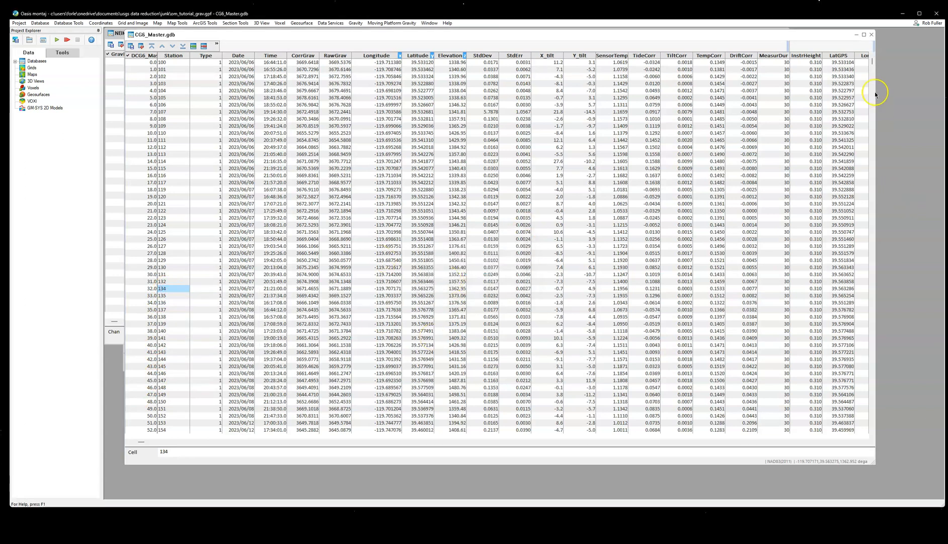
mouse_move(870, 64)
left_mouse_down()
mouse_move(849, 296)
mouse_move(864, 65)
left_mouse_up()
mouse_move(141, 442)
left_mouse_down()
mouse_move(338, 433)
mouse_move(130, 434)
left_mouse_up()
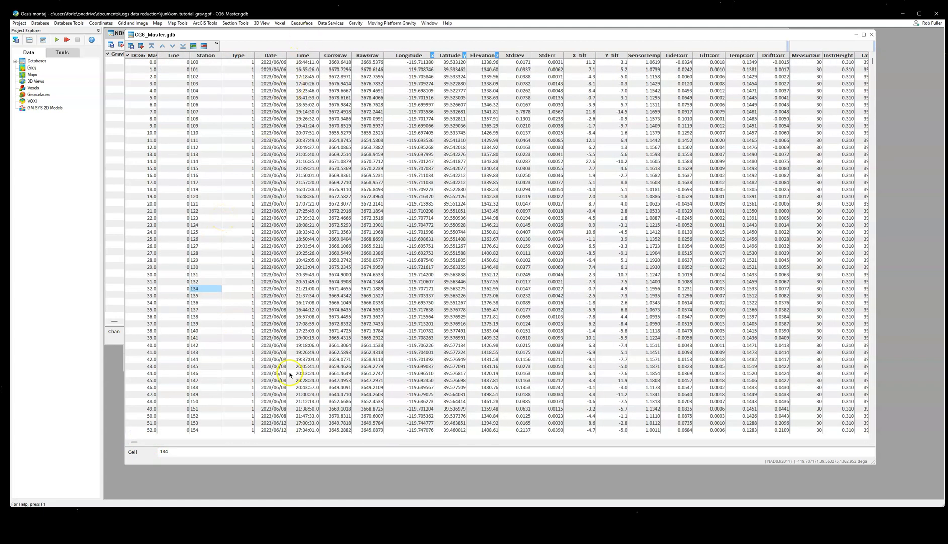
left_click_drag(131, 440, 336, 429)
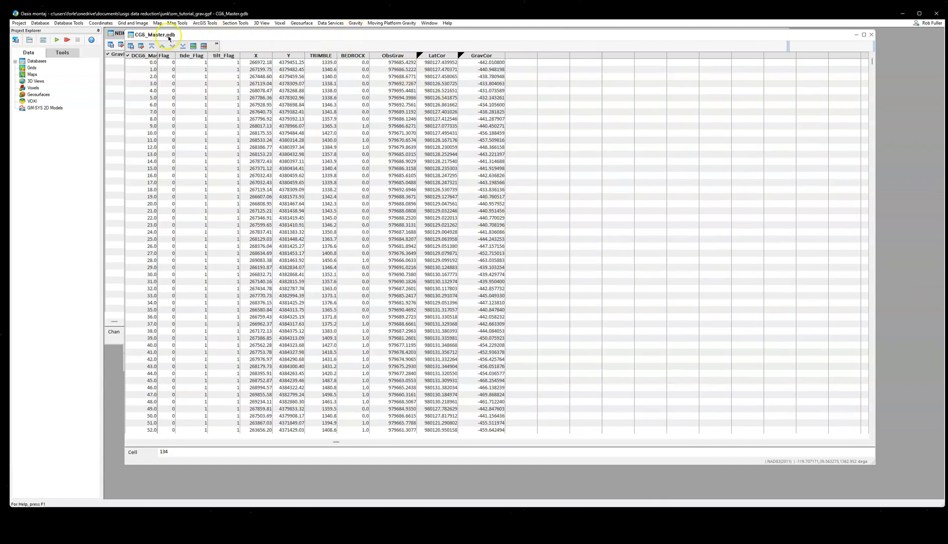
left_click_drag(233, 36, 234, 42)
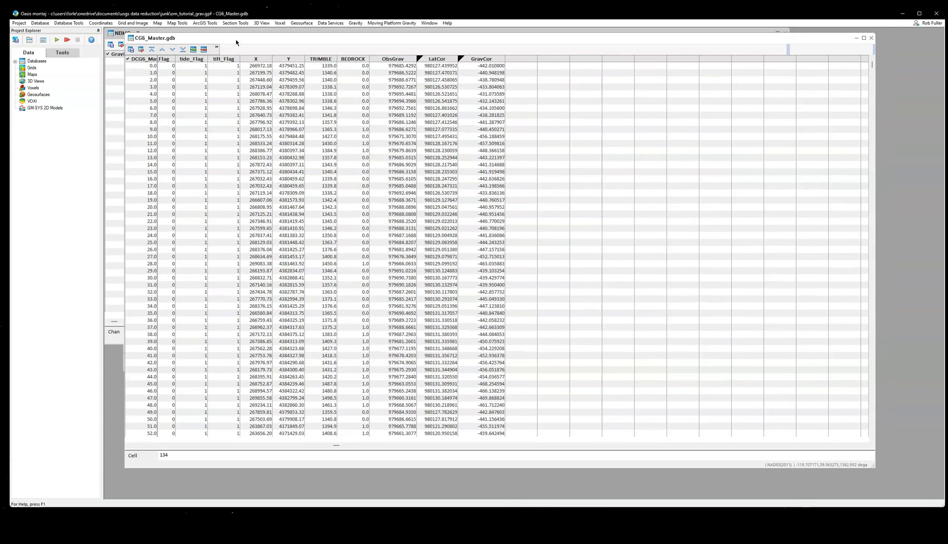
Step: Start Merge with Master Database and choose CG6_Master.gdb as the gravity survey database
left_click(355, 23)
left_click(383, 80)
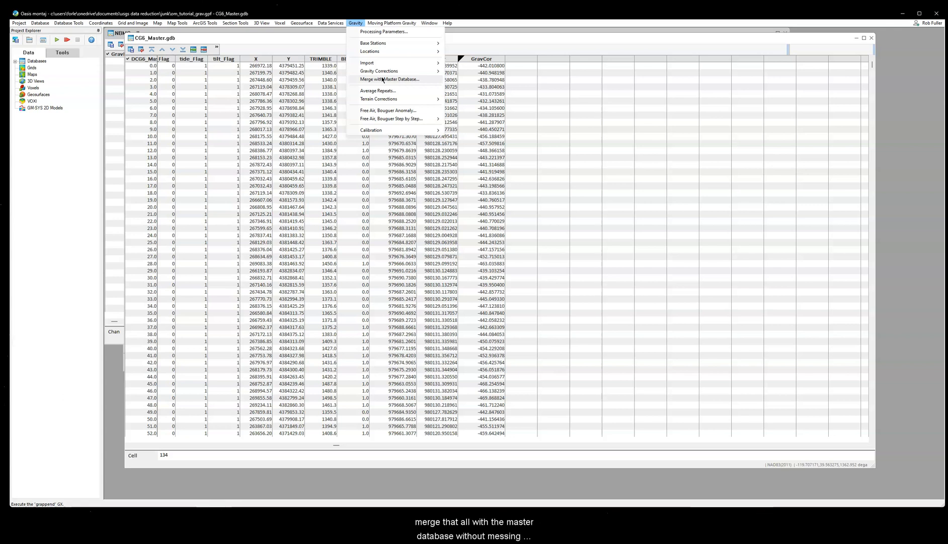
left_click(385, 80)
left_click(387, 81)
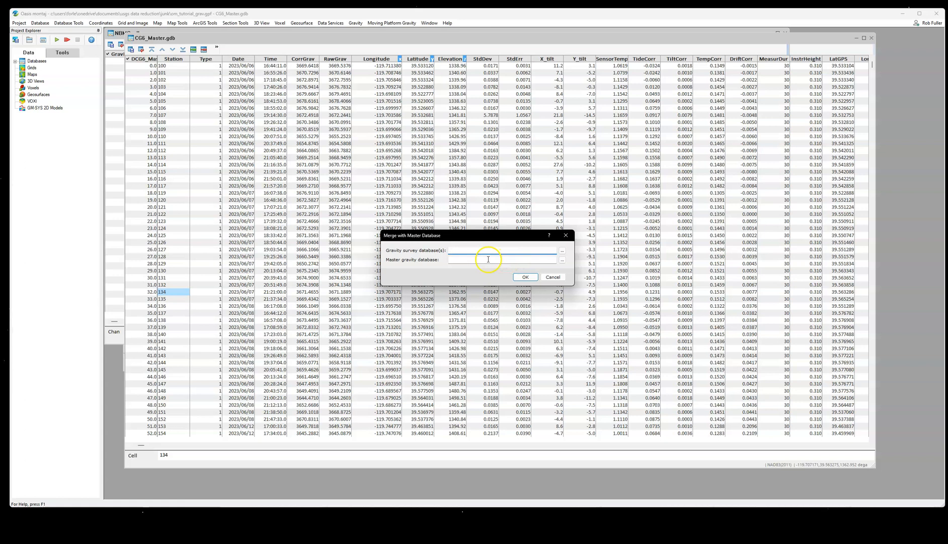
left_click(562, 251)
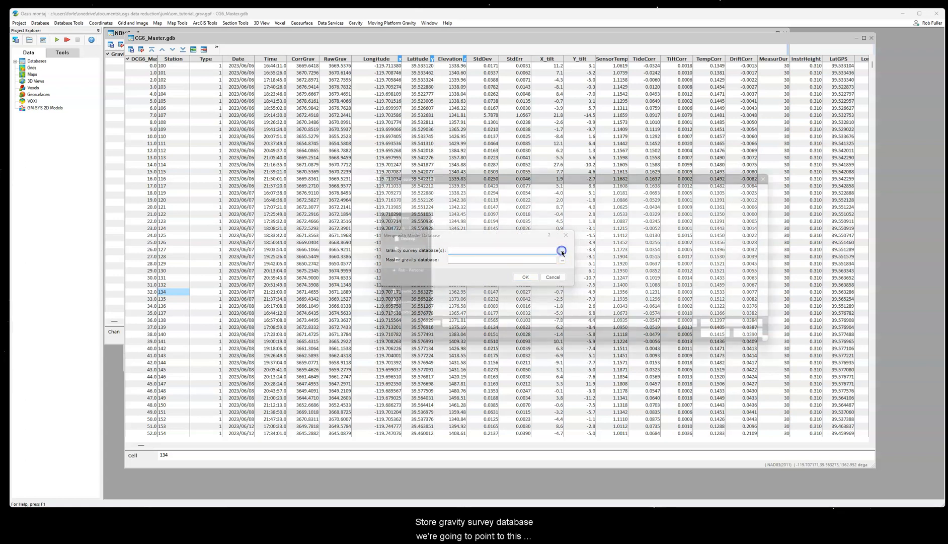
left_click(463, 236)
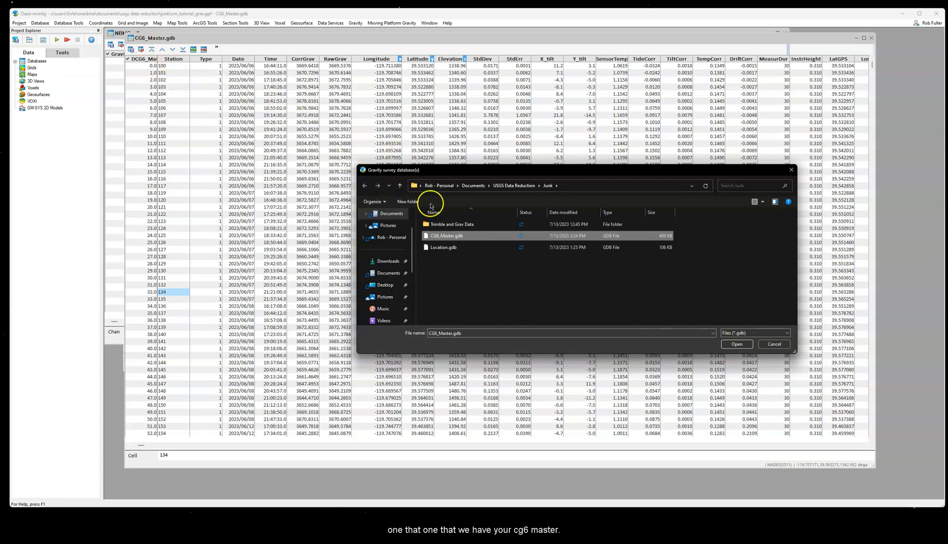
left_click(737, 344)
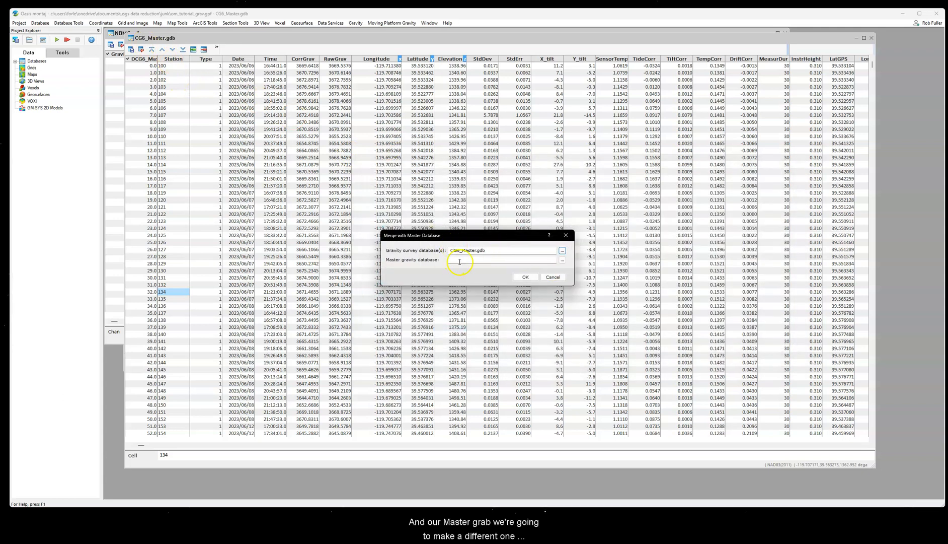
Step: For the master gravity database location, create a folder named Master Database inside the Junk folder and open it
left_click(563, 259)
left_click(408, 202)
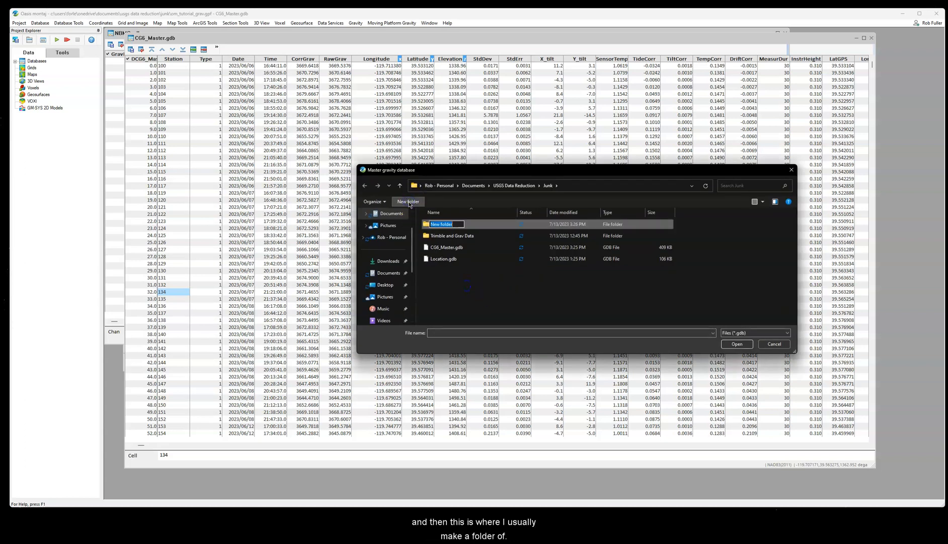
type("Master Database")
left_click(504, 266)
double_click(480, 224)
Step: Name the new master gravity database OM_MASTER_TUTORIAL_GRAV and run the merge, agreeing to create the database
left_click(462, 332)
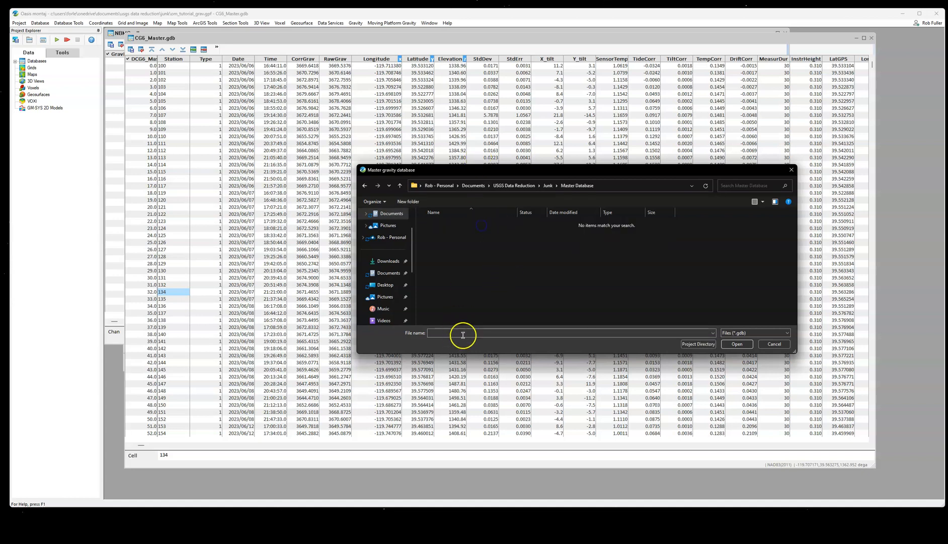
type("OM_MASTER_TUTORIAL_GRAV")
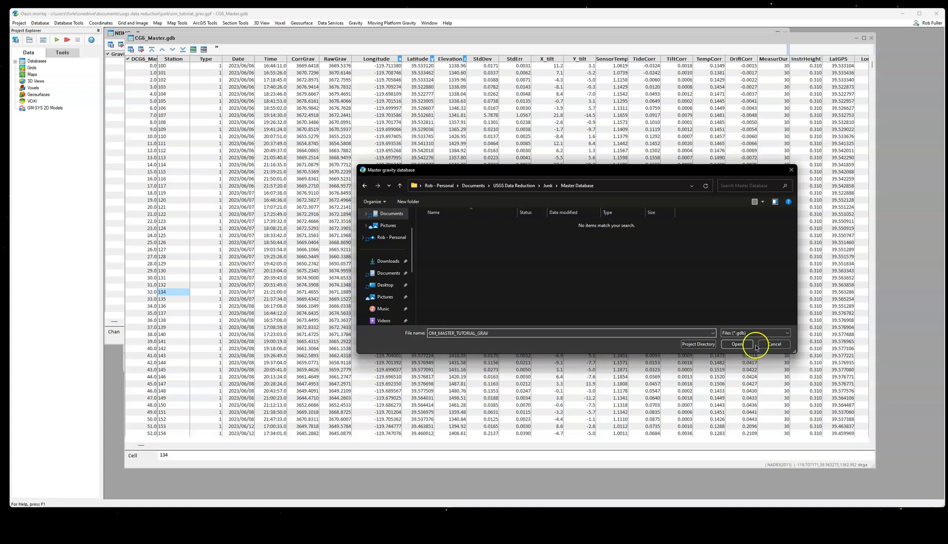
left_click(734, 344)
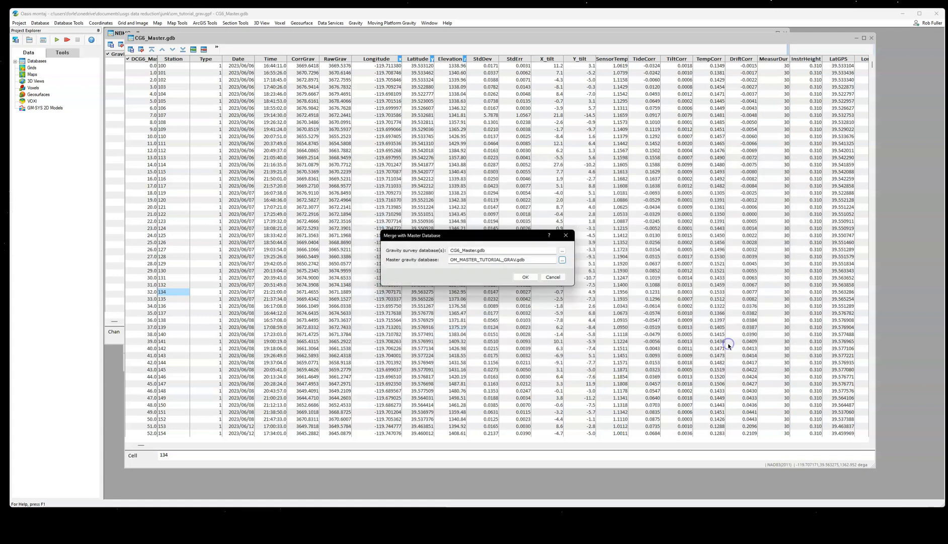
left_click(526, 277)
left_click(494, 282)
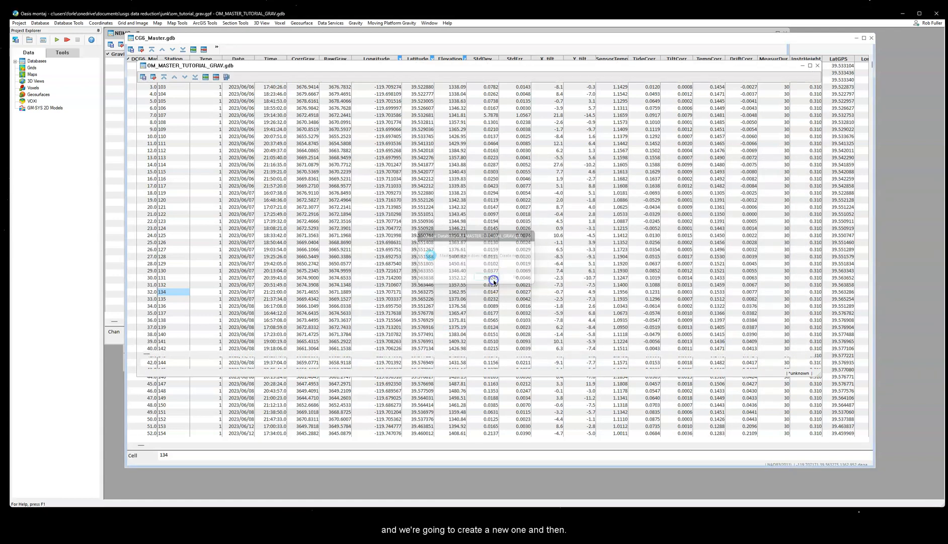
Step: Reposition and enlarge the OM_MASTER_TUTORIAL_GRAV.gdb window so more stations and channels fit in the table
left_click_drag(283, 65, 288, 71)
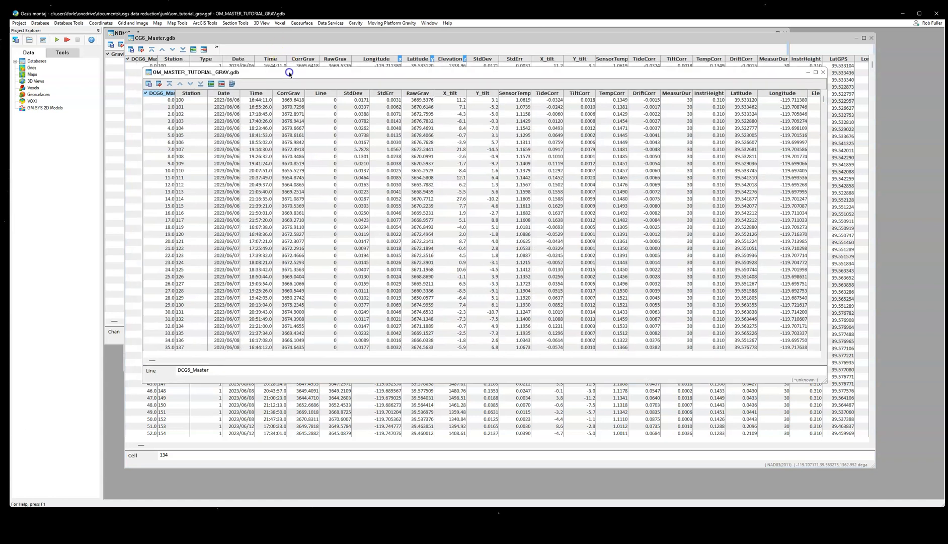
left_click_drag(535, 72, 531, 82)
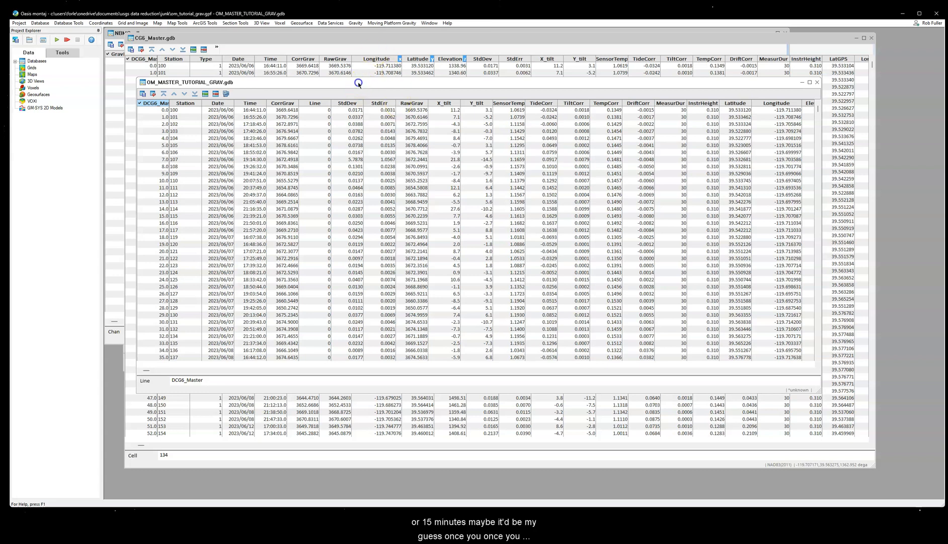
left_click_drag(358, 84, 339, 71)
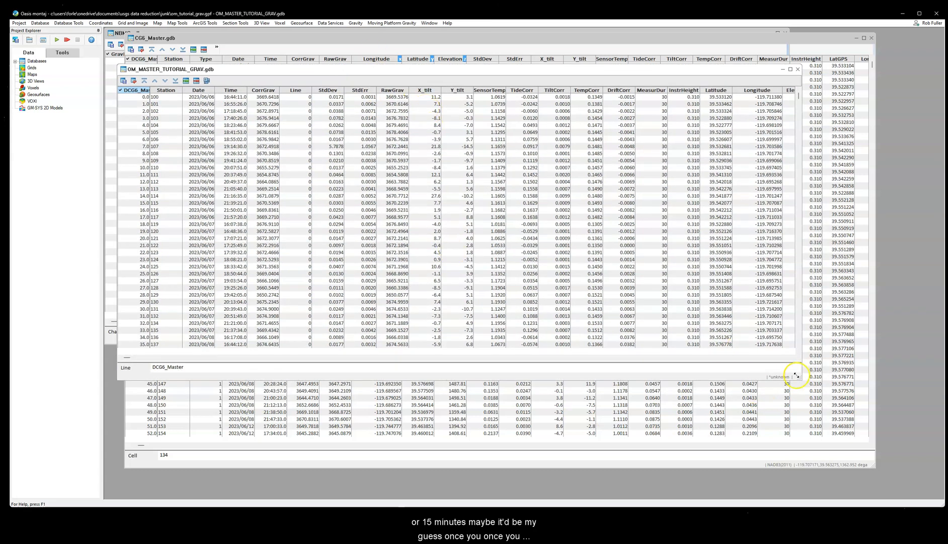
left_click_drag(796, 375, 843, 428)
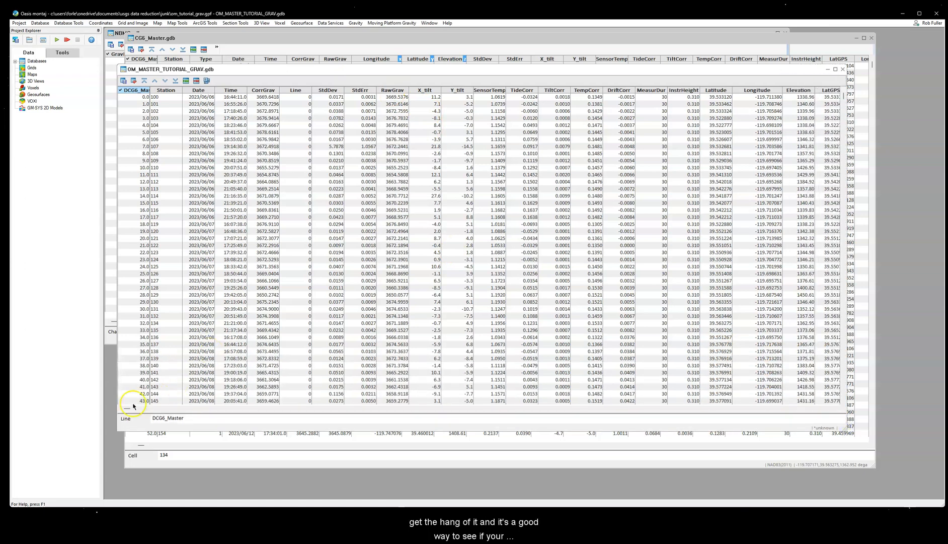
mouse_move(129, 411)
left_mouse_down()
mouse_move(313, 413)
mouse_move(130, 411)
left_mouse_up()
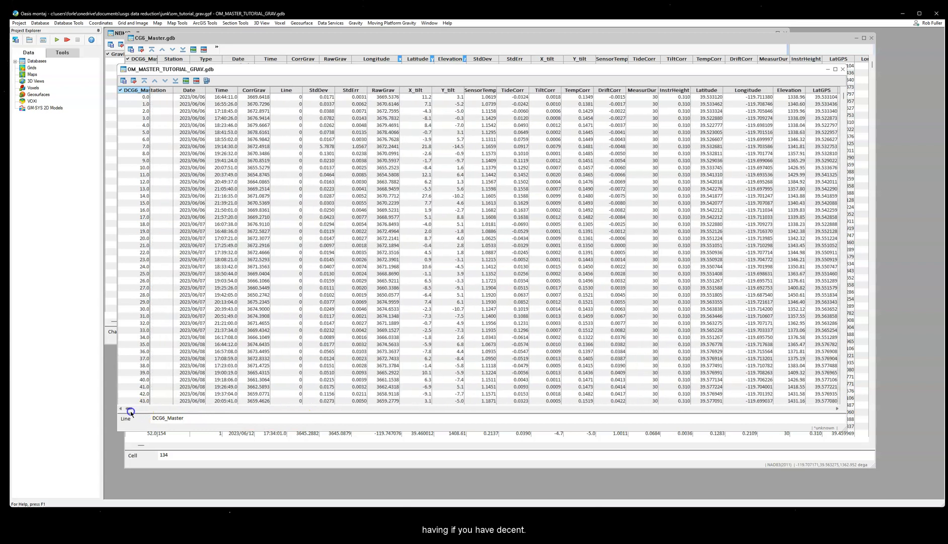
left_click(119, 408)
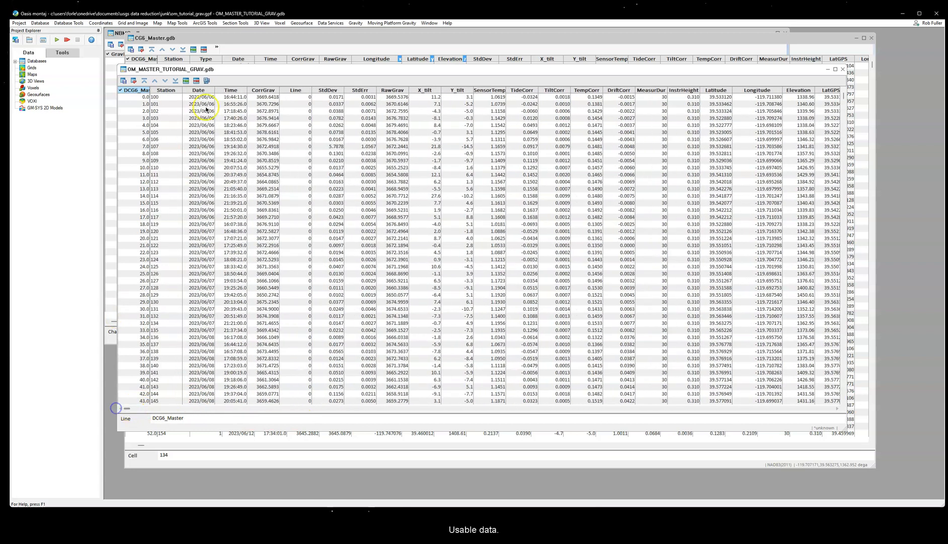
Step: Save all changes to the OM_MASTER_TUTORIAL_GRAV.gdb database
left_click_drag(257, 69, 266, 57)
left_click(134, 68)
left_click(479, 275)
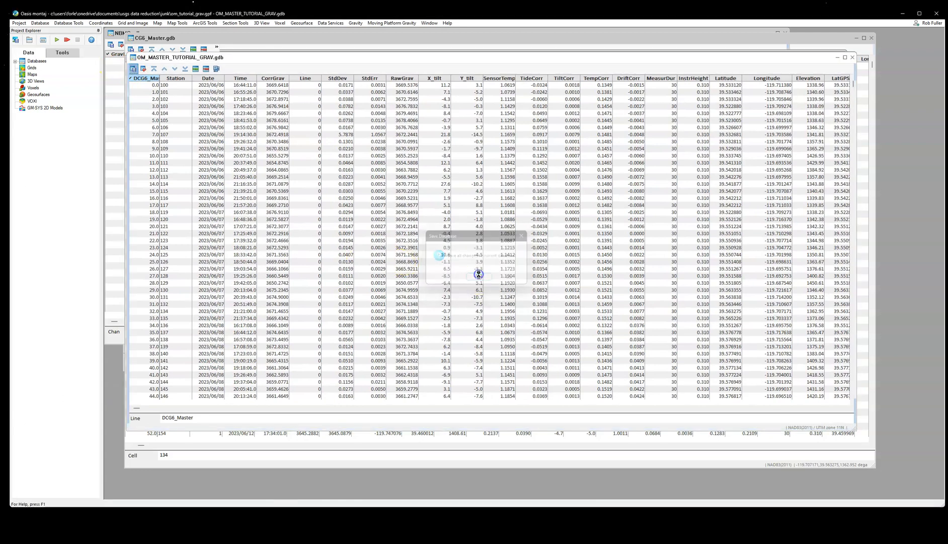
Step: Enlarge the master database window further and widen the LonGPS column to show its values
mouse_move(303, 58)
left_mouse_down()
mouse_move(289, 45)
mouse_move(298, 49)
left_mouse_up()
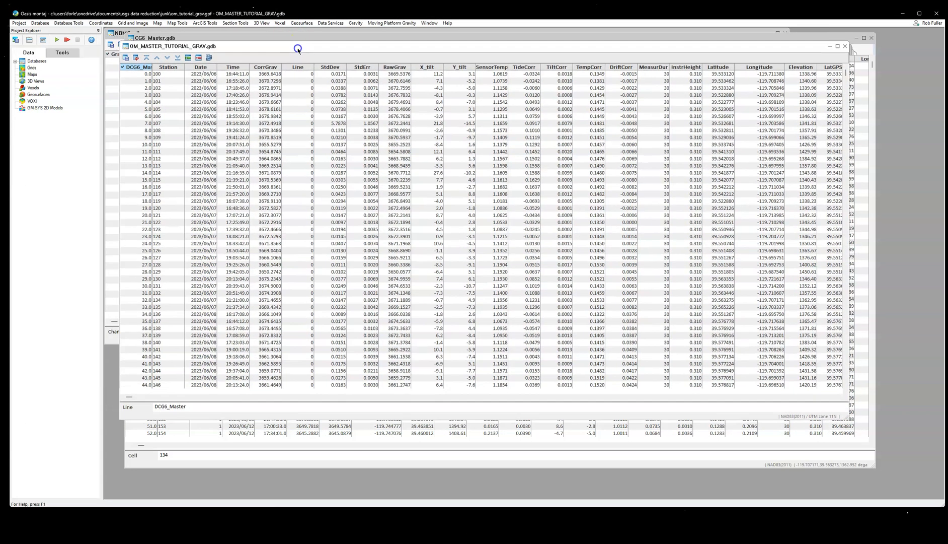
left_click_drag(847, 416, 904, 481)
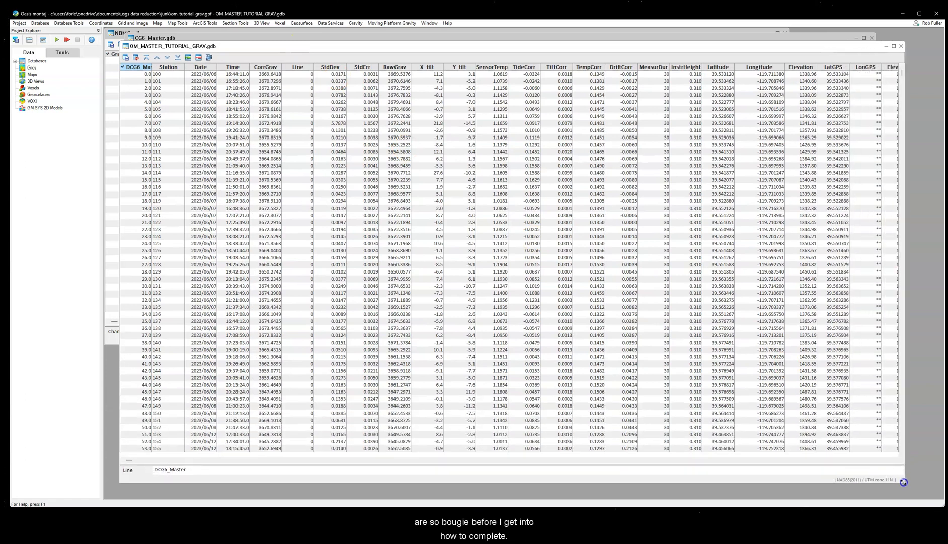
left_click_drag(129, 459, 228, 459)
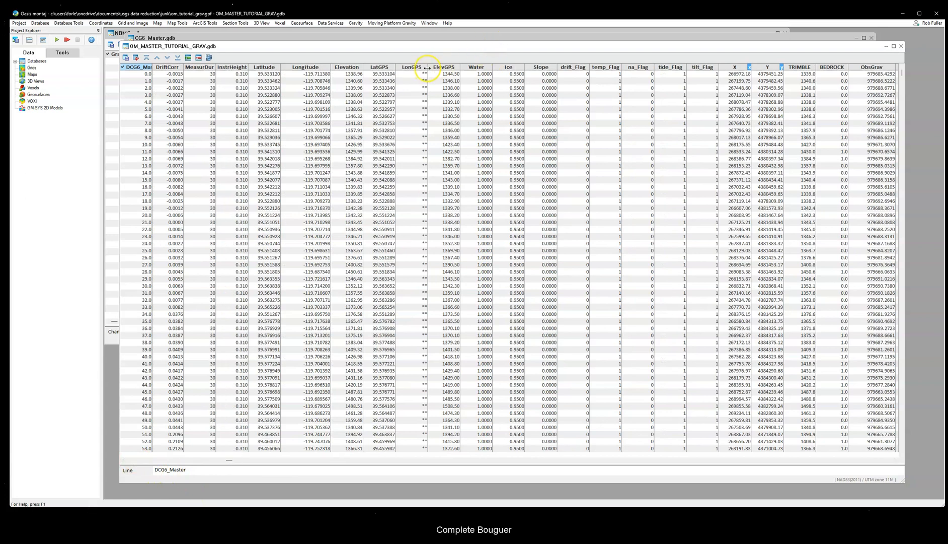
left_click_drag(426, 67, 439, 67)
Step: Check that the merged database contains the X, Y, ObsGrav, LatCor, GravCor and Elevation channels and which coordinates are assigned
left_click_drag(229, 460, 293, 458)
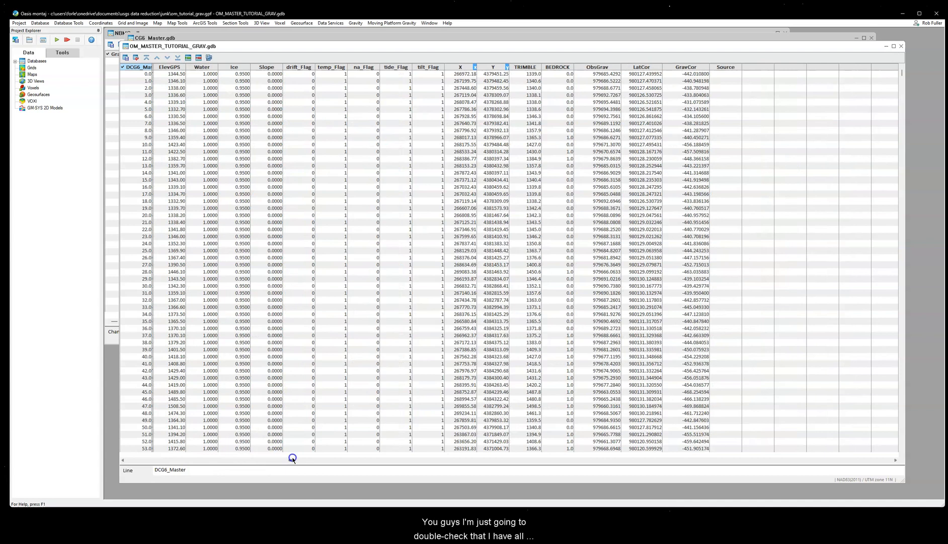
left_click(460, 67)
left_click(492, 67)
left_click_drag(291, 459, 281, 459)
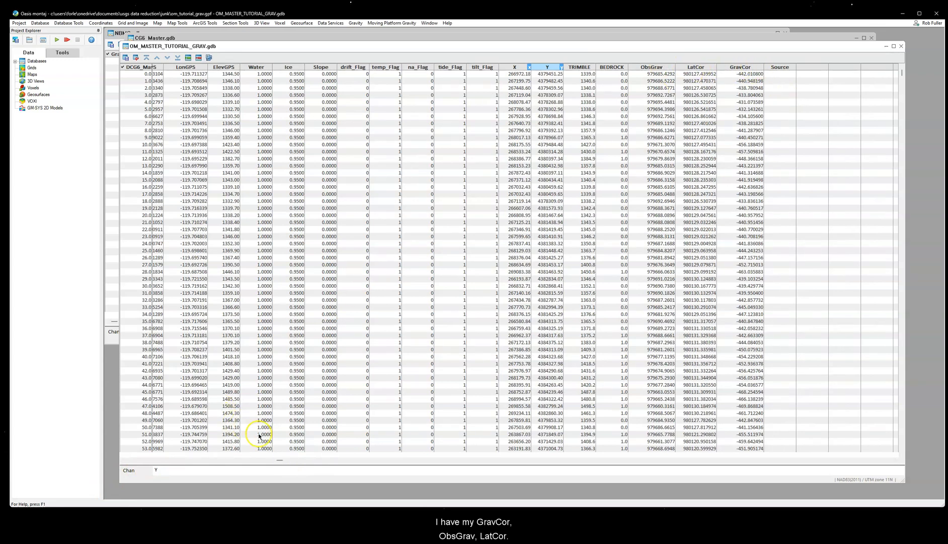
left_click_drag(278, 459, 209, 456)
left_click(437, 67)
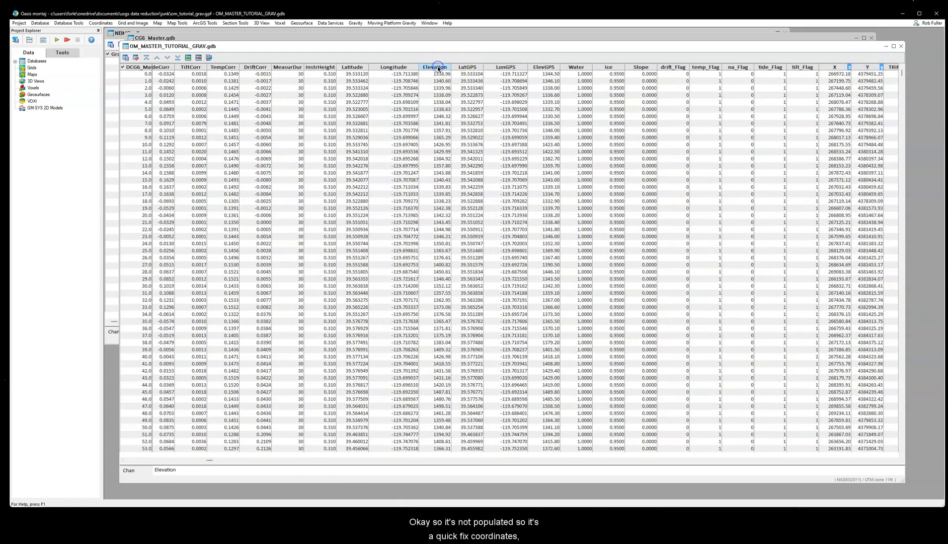
Step: Set the Elevation channel as the current Z coordinate of the master database and save the changes
left_click_drag(227, 47, 221, 45)
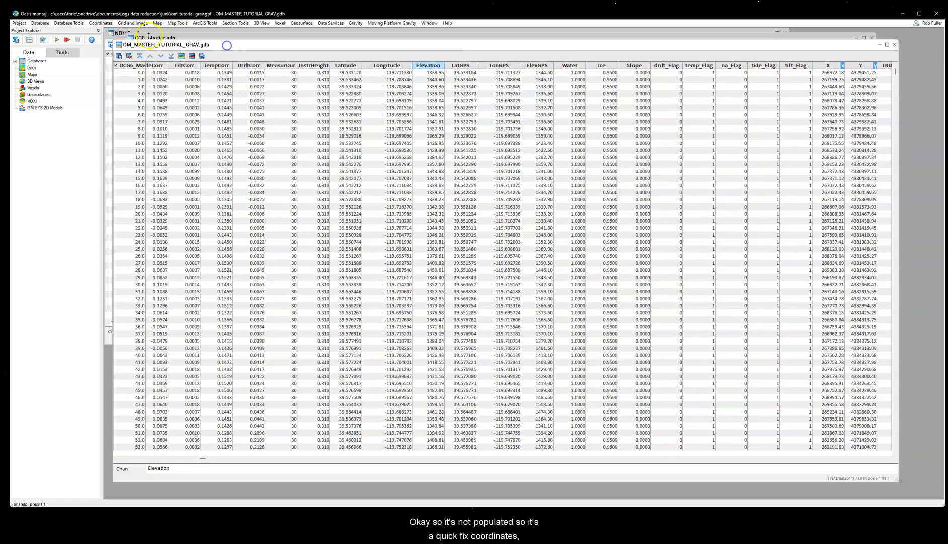
left_click(97, 24)
left_click(118, 31)
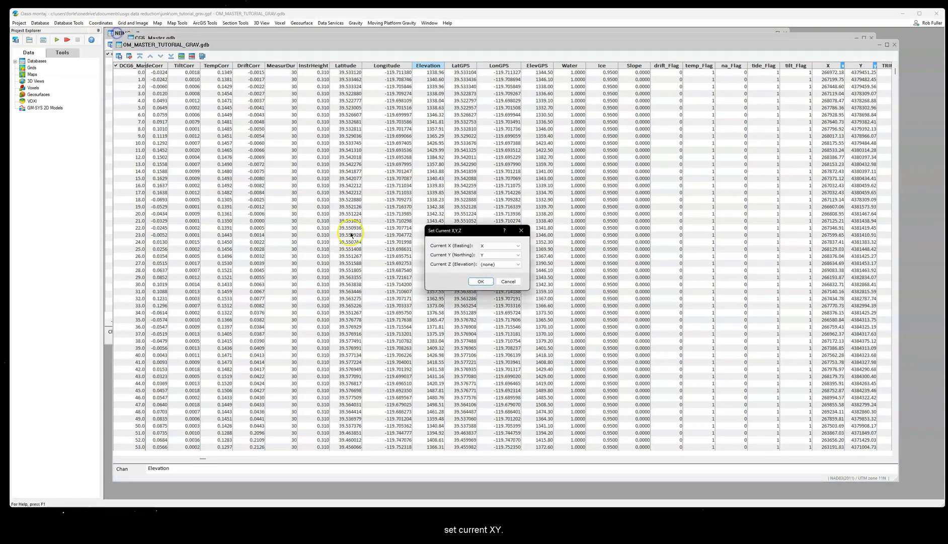
left_click(496, 264)
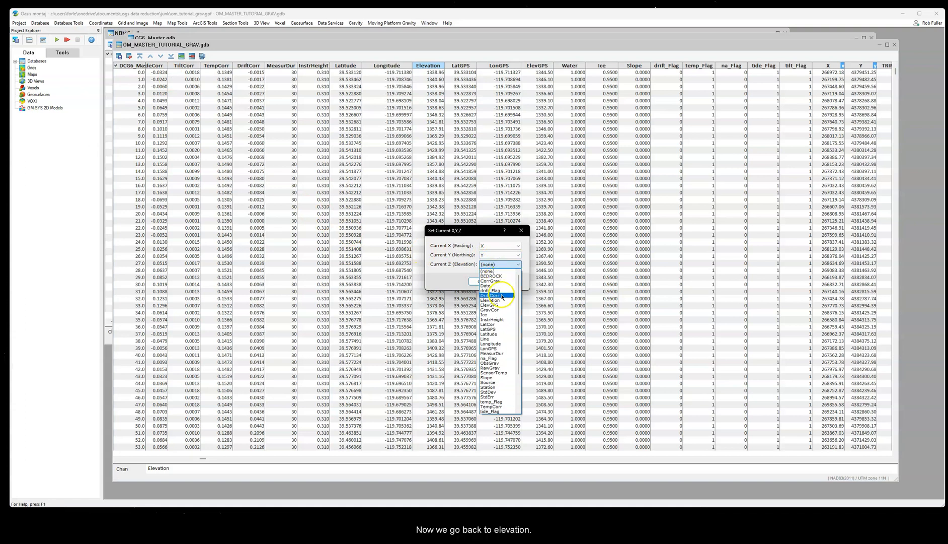
left_click(501, 300)
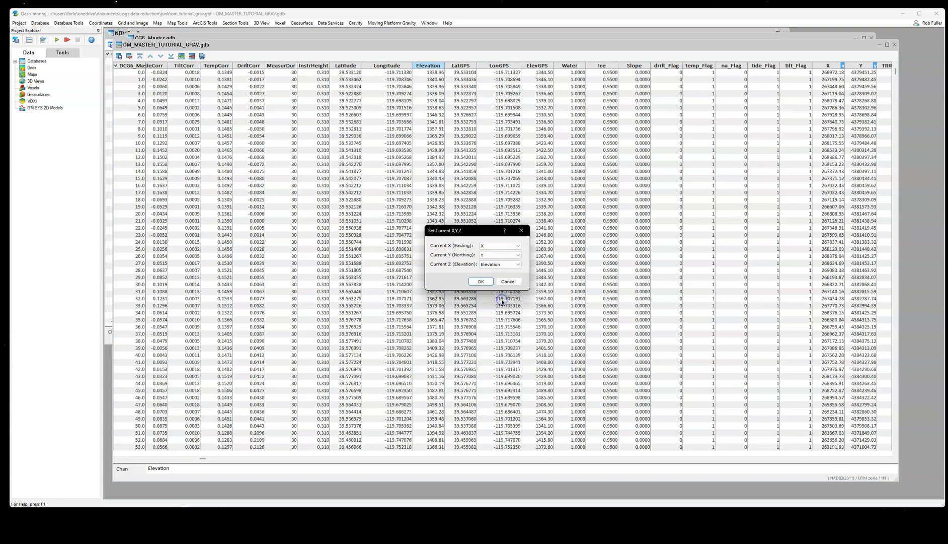
left_click(481, 281)
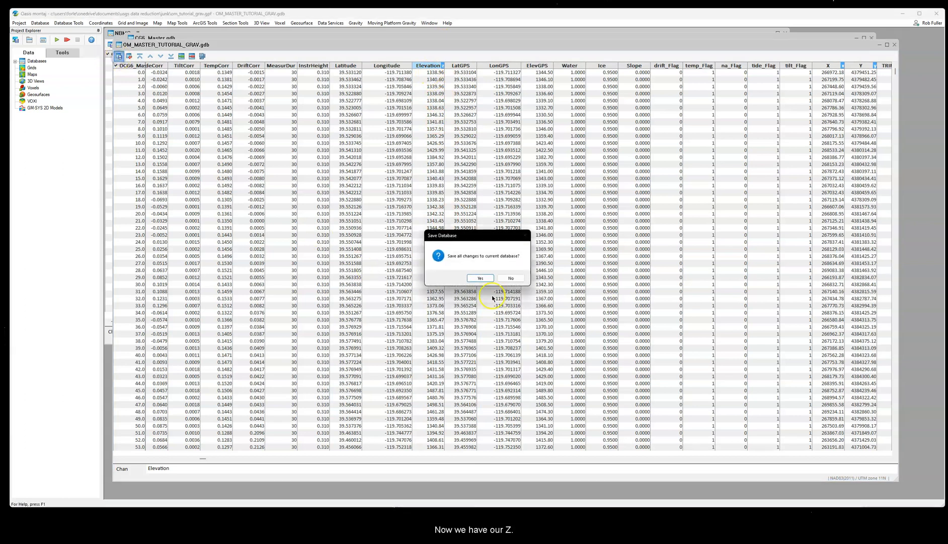
left_click(485, 276)
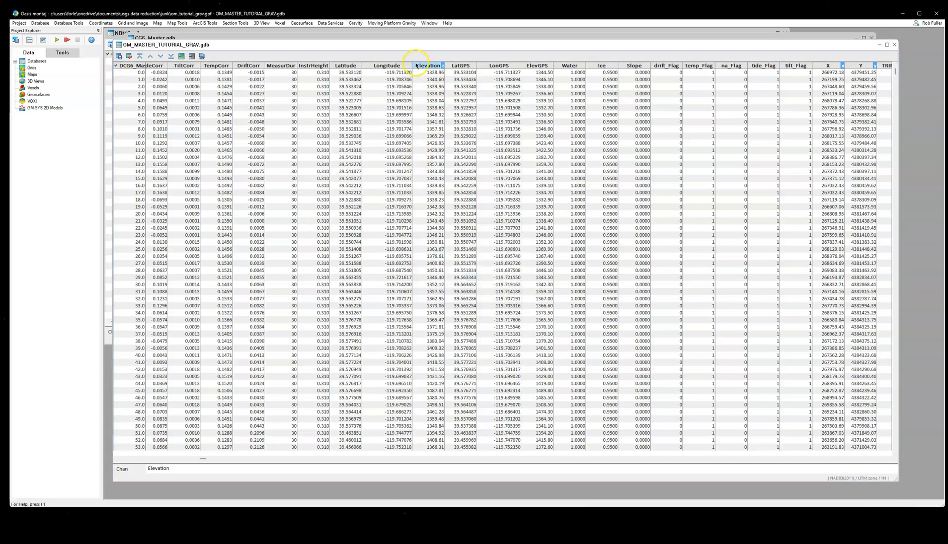
Step: Start the Free Air, Bouguer Anomaly calculation for the master database with GravCor as the corrected gravity channel
left_click_drag(411, 47, 417, 44)
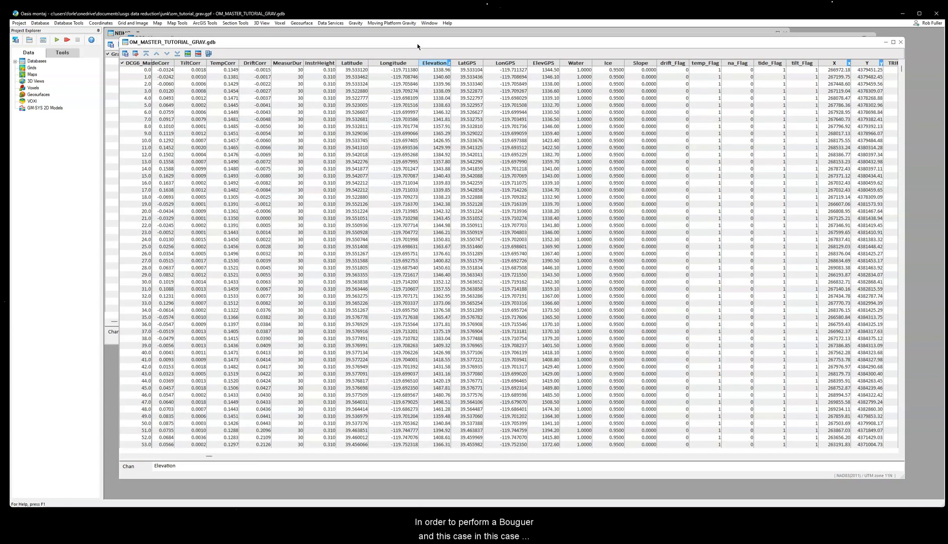
left_click_drag(398, 44, 392, 40)
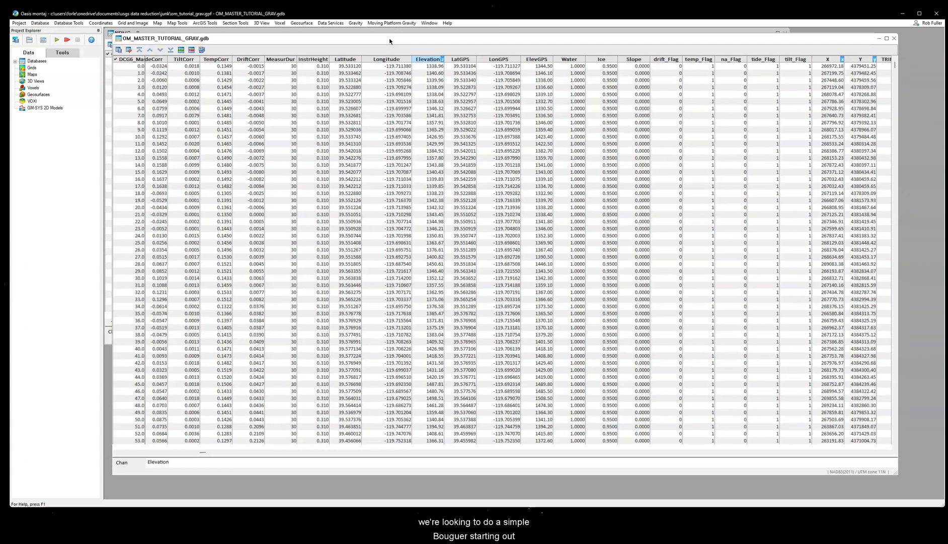
left_click(354, 23)
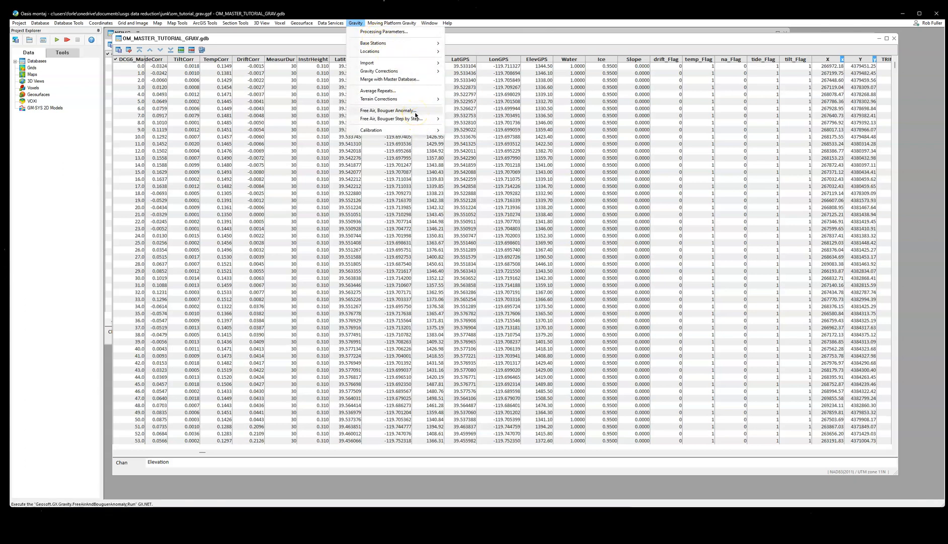
left_click(389, 110)
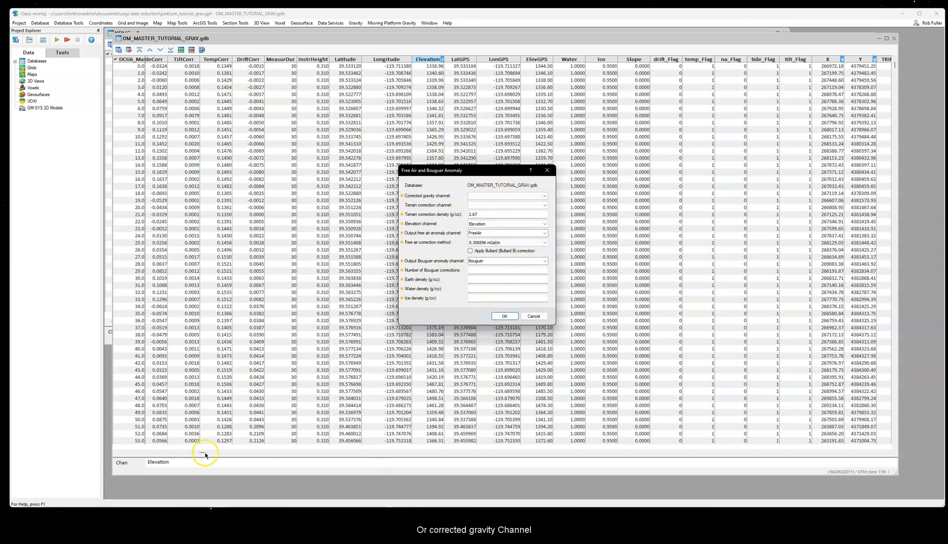
left_click(503, 196)
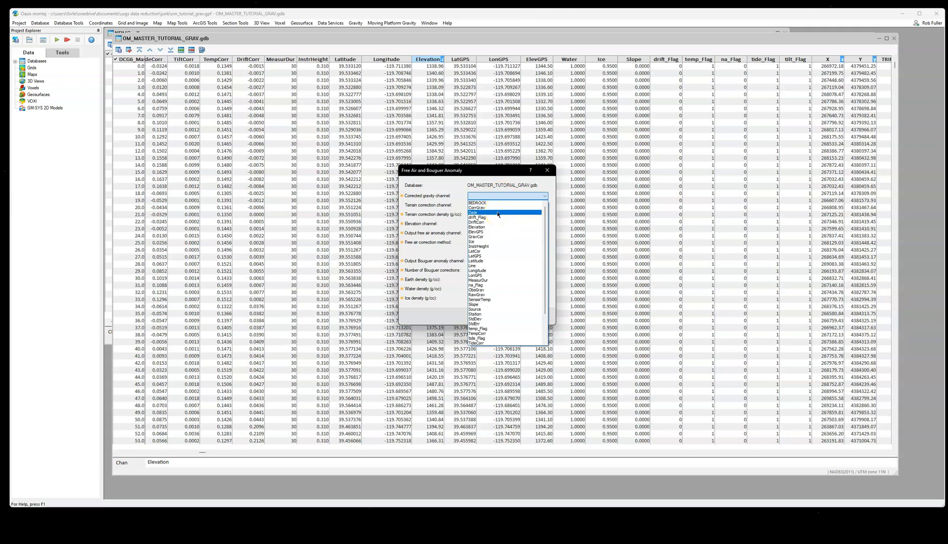
left_click(494, 237)
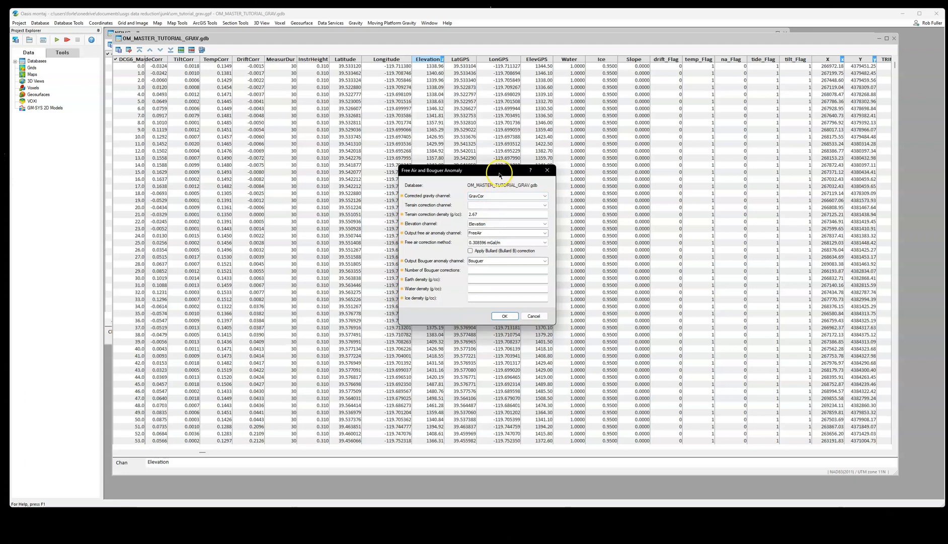
Step: Keep GravCor, terrain correction density 2.67 g/cc and Elevation as calculation inputs, and set the number of Bouguer corrections to 1
left_click_drag(501, 170, 485, 175)
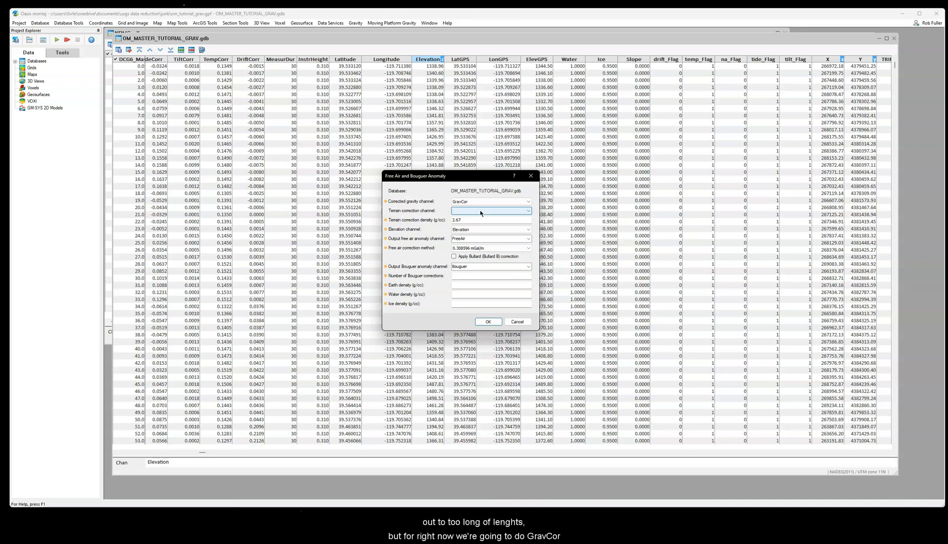
left_click(472, 202)
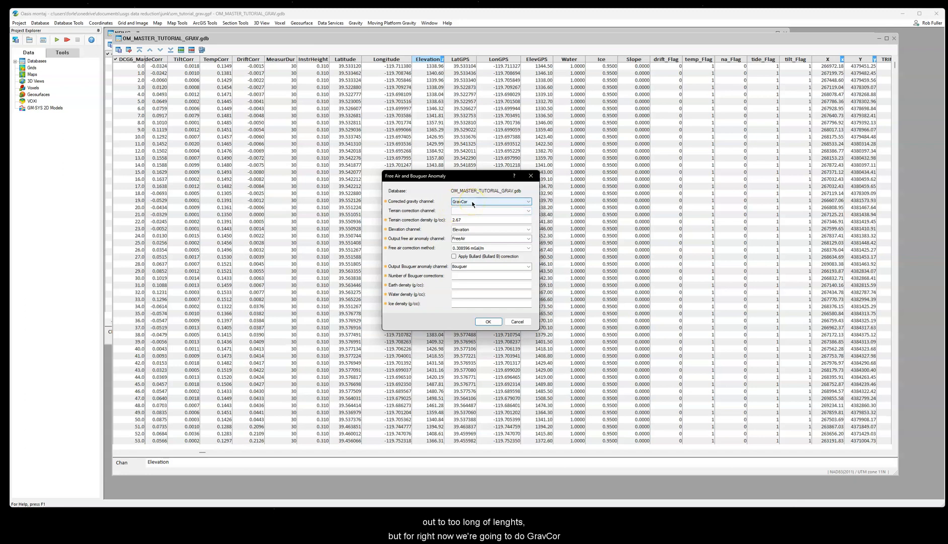
left_click(473, 219)
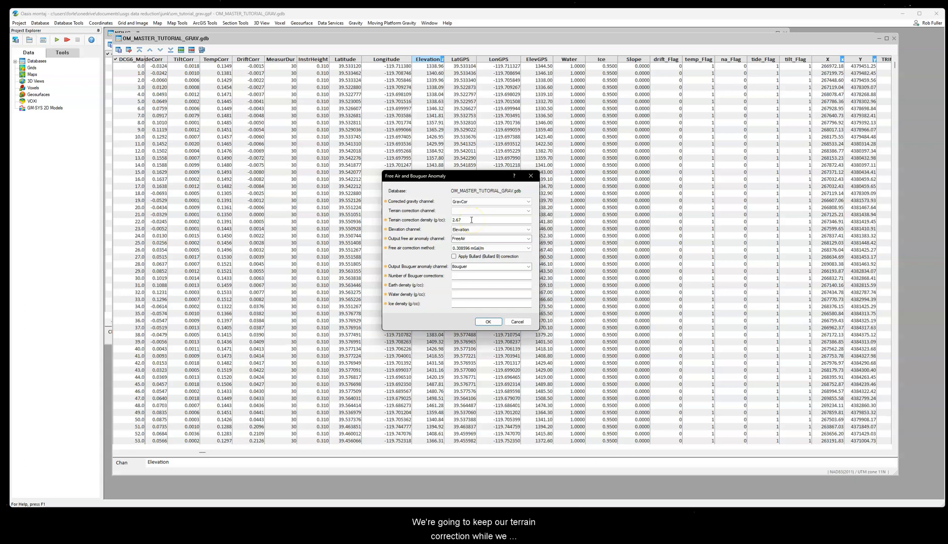
left_click(463, 220)
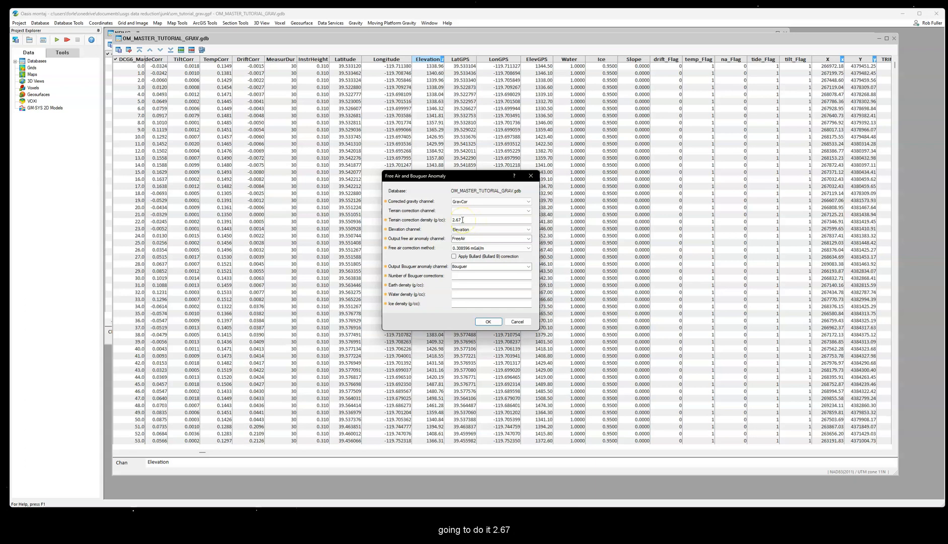
left_click(479, 229)
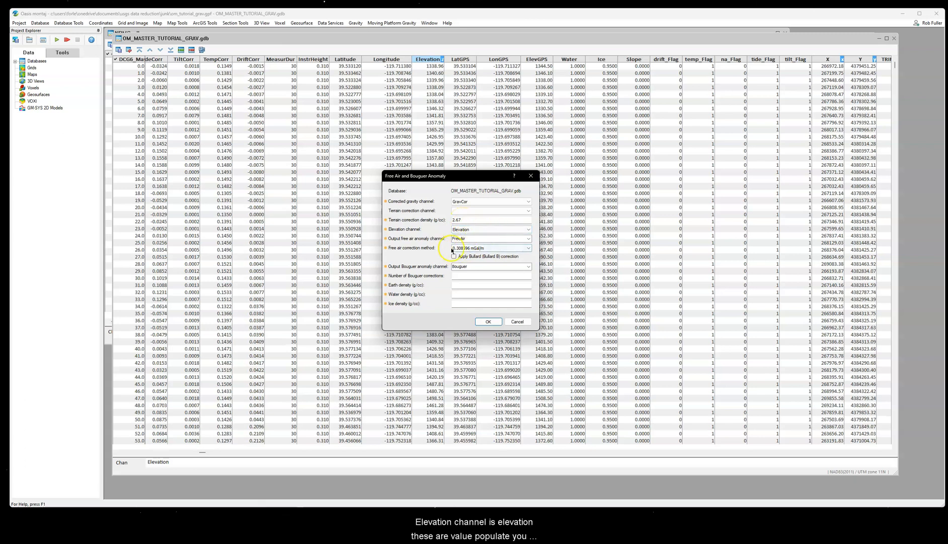
left_click(476, 276)
type("1")
Step: Set the earth density to 2.67, water density to 1 and ice density to .92 g/cc, and run the anomaly calculation
left_click(476, 283)
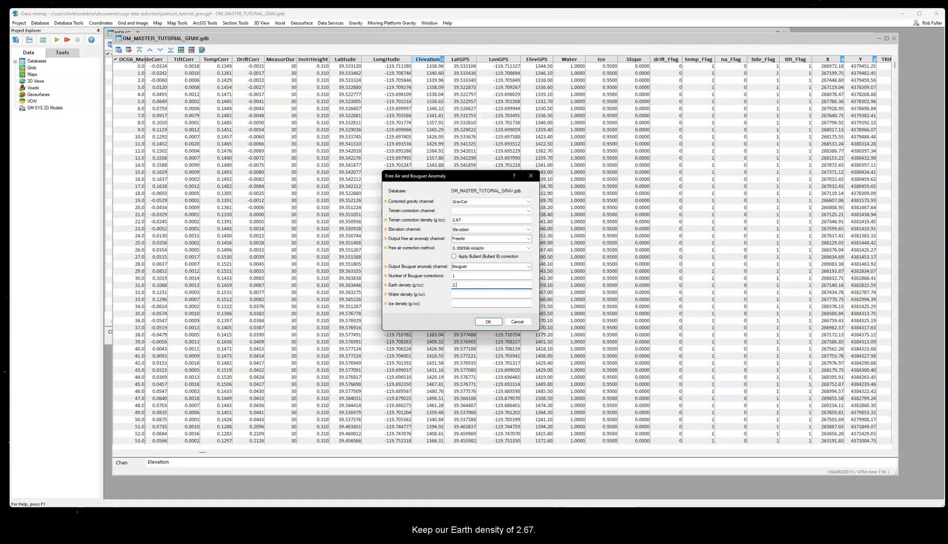
key("BackSpace")
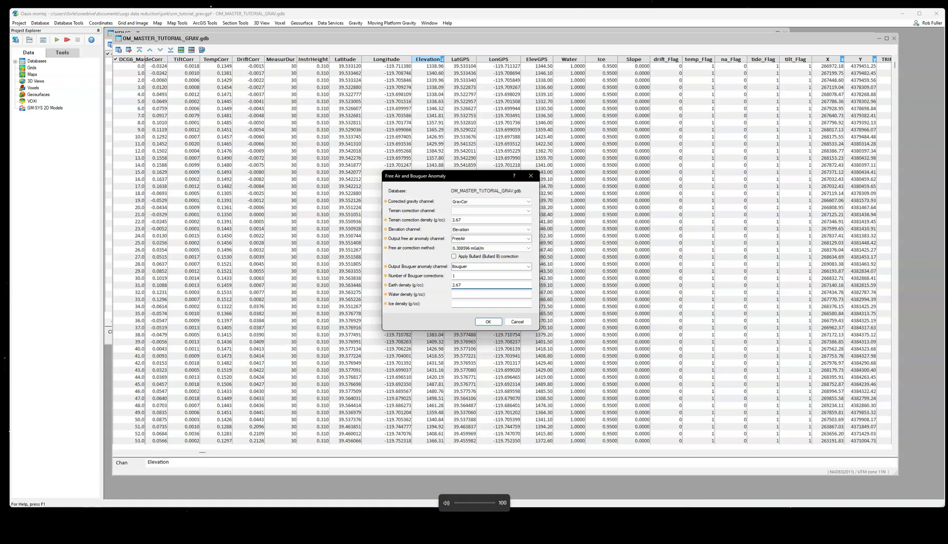
left_click(473, 294)
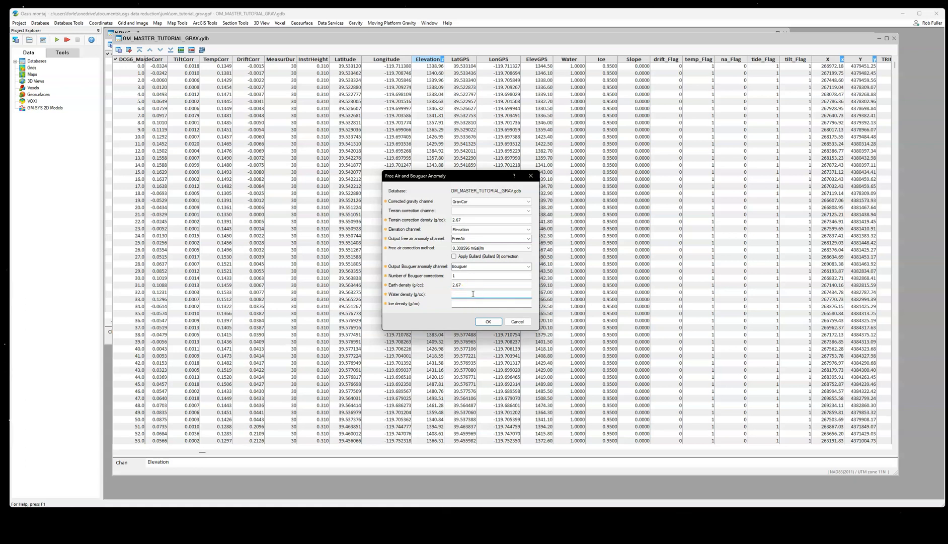
left_click(473, 294)
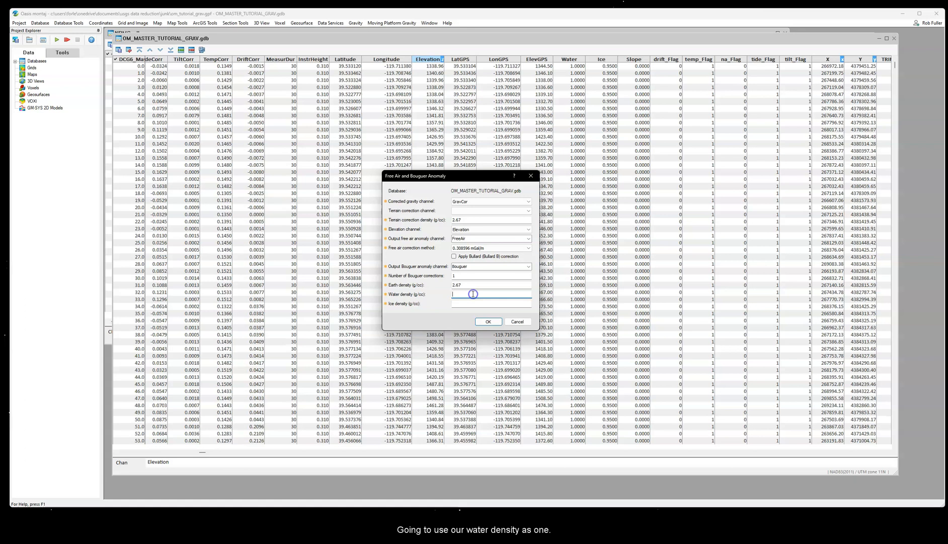
type("1")
left_click(502, 303)
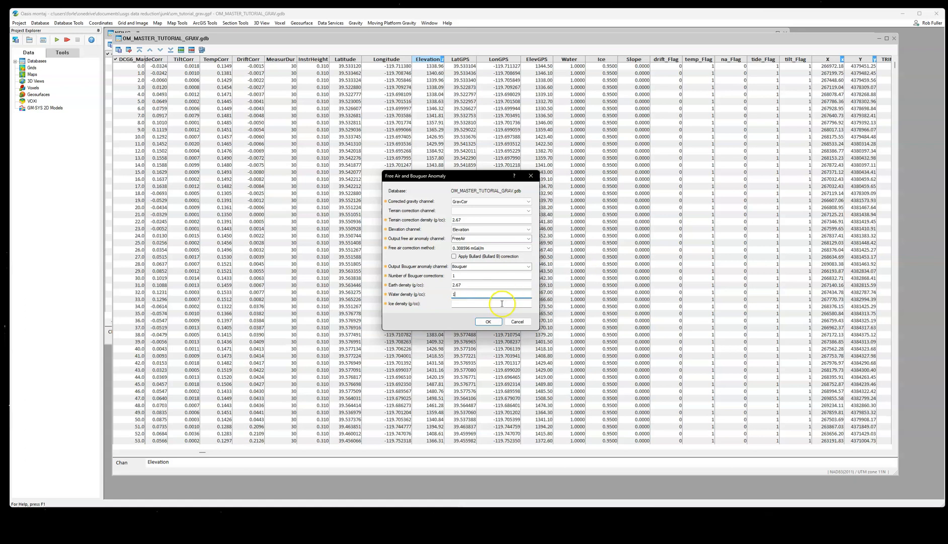
type(".92")
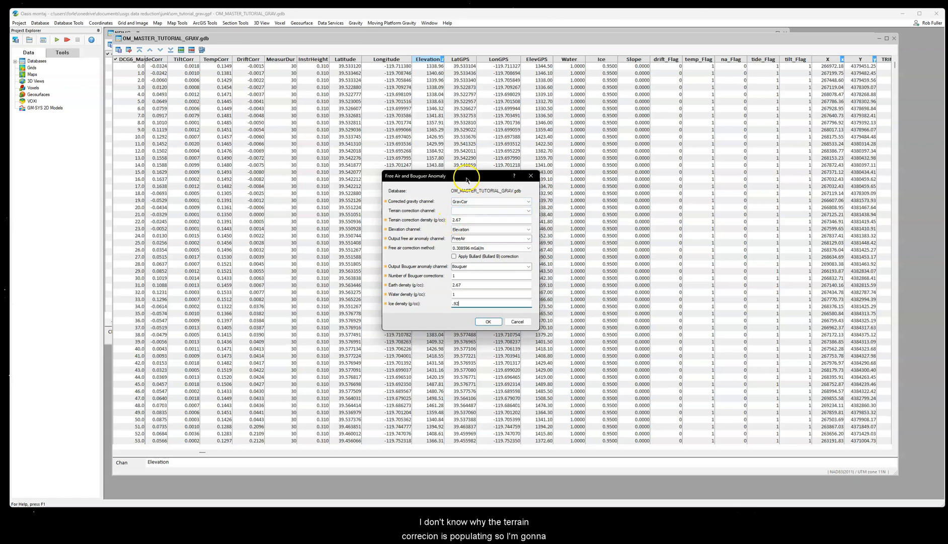
left_click_drag(468, 220, 446, 222)
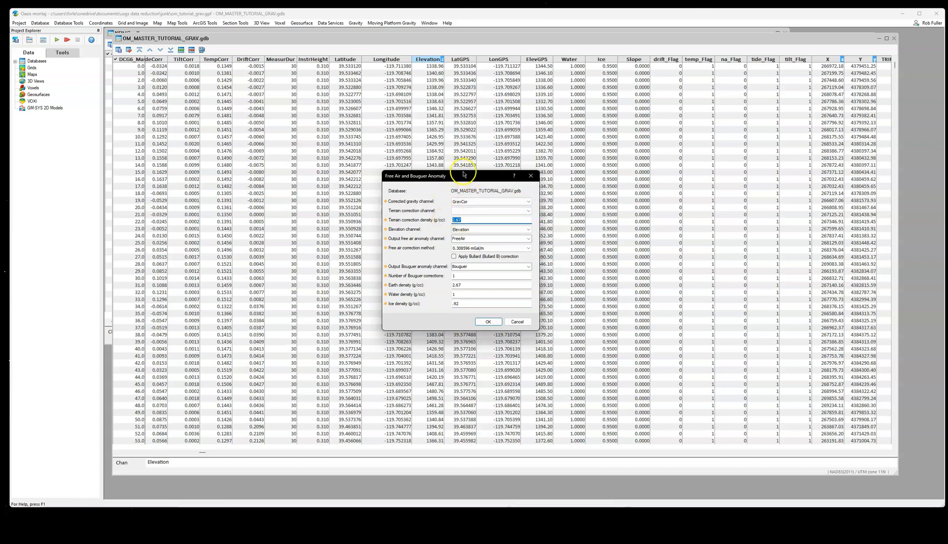
left_click(490, 322)
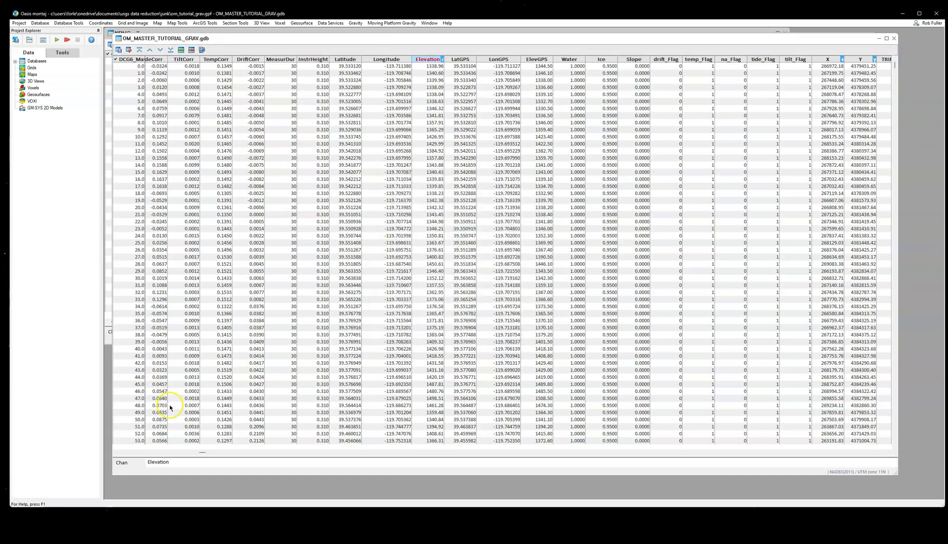
Step: Bring the new Bouguer and FreeAir channels into view and widen the Bouguer column moderately
left_click_drag(204, 453, 361, 453)
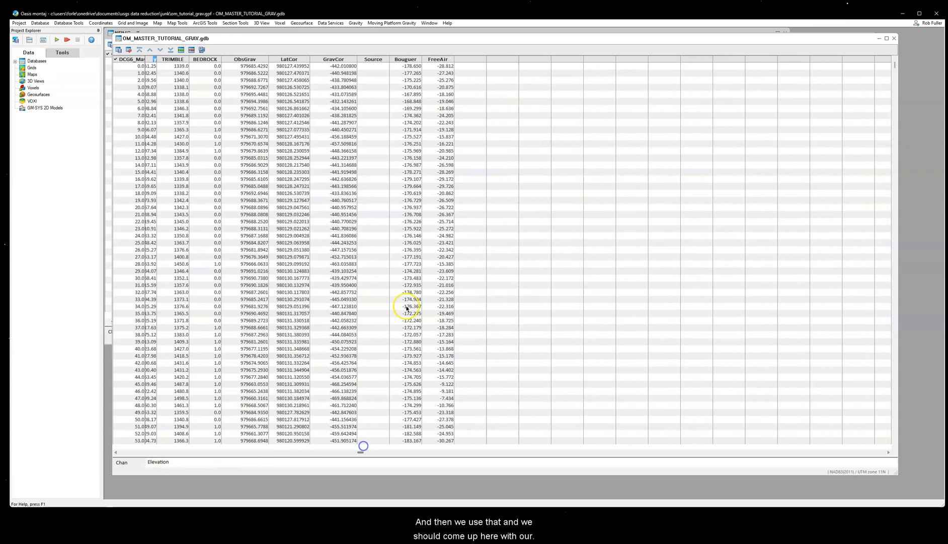
left_click_drag(422, 59, 487, 63)
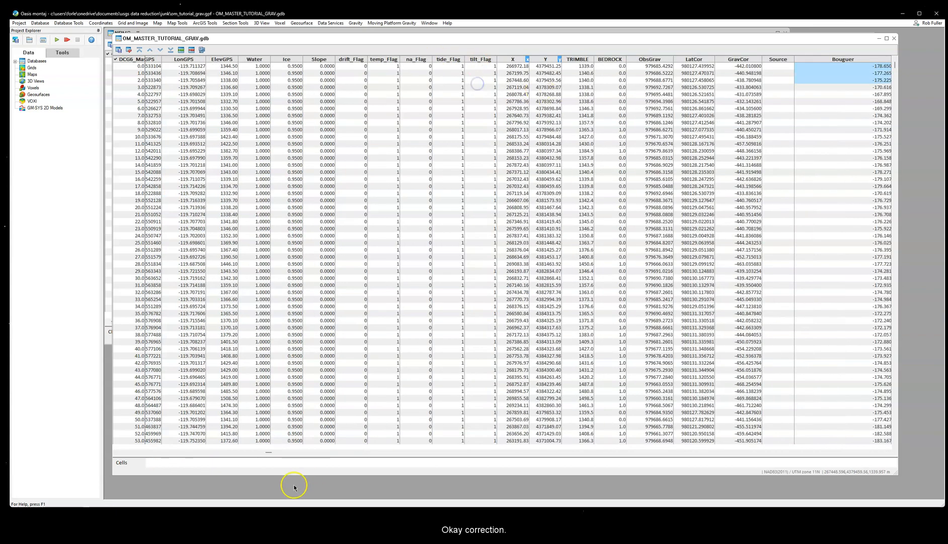
left_click_drag(270, 453, 356, 451)
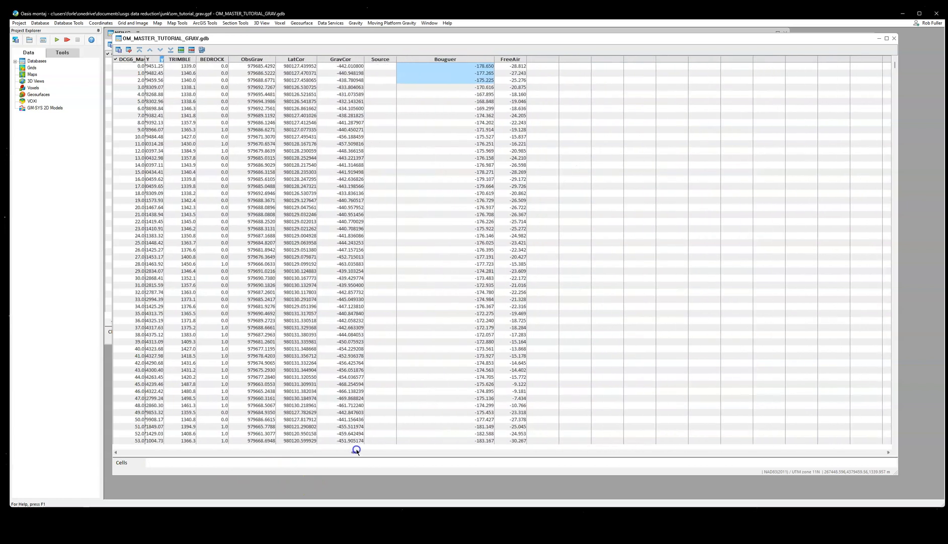
left_click_drag(494, 61, 454, 64)
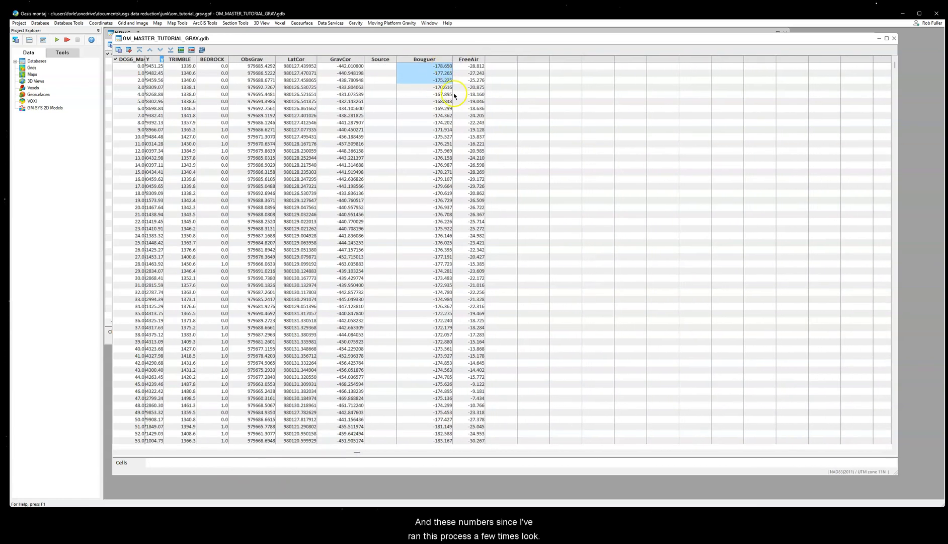
Step: Examine the computed Bouguer and FreeAir values down the stations of the master database for plausibility
scroll(433, 250, "down", 12)
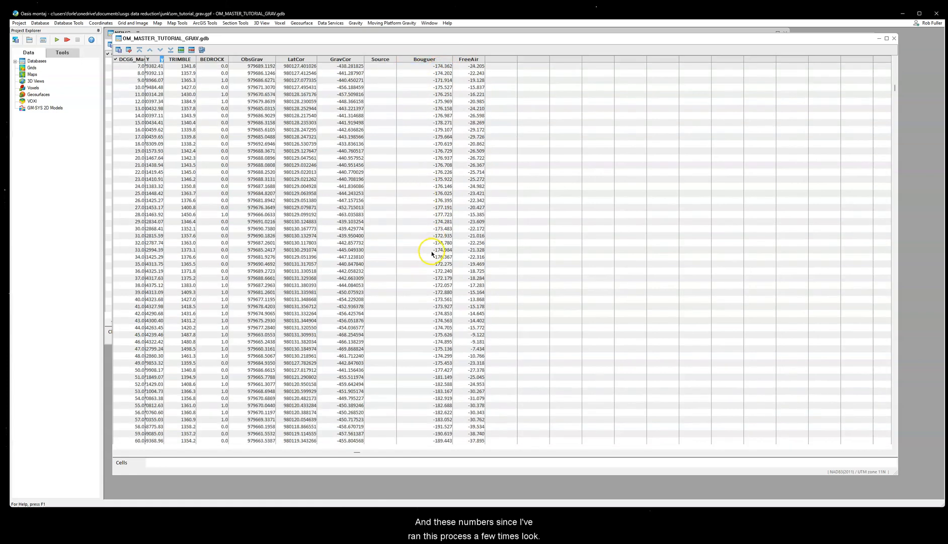
scroll(431, 323, "down", 19)
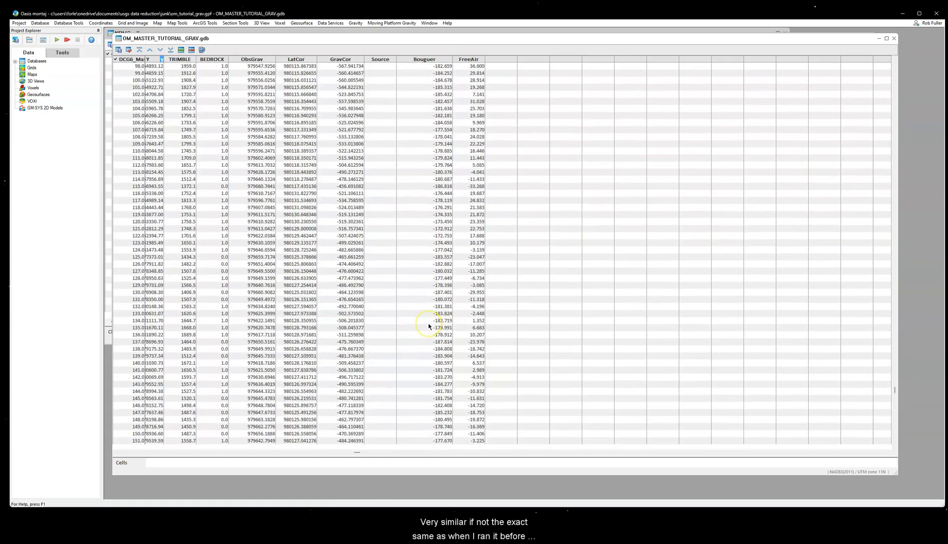
scroll(431, 336, "up", 20)
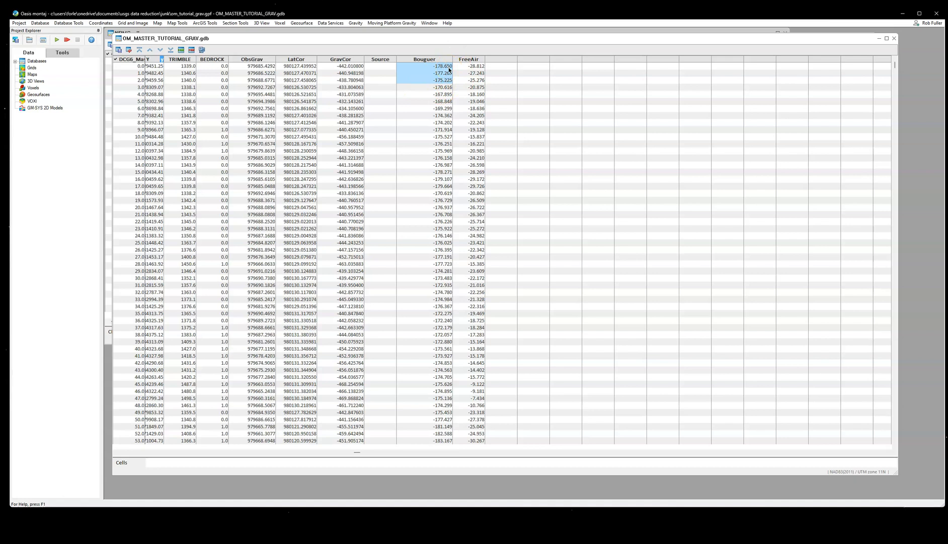
left_click_drag(429, 37, 424, 34)
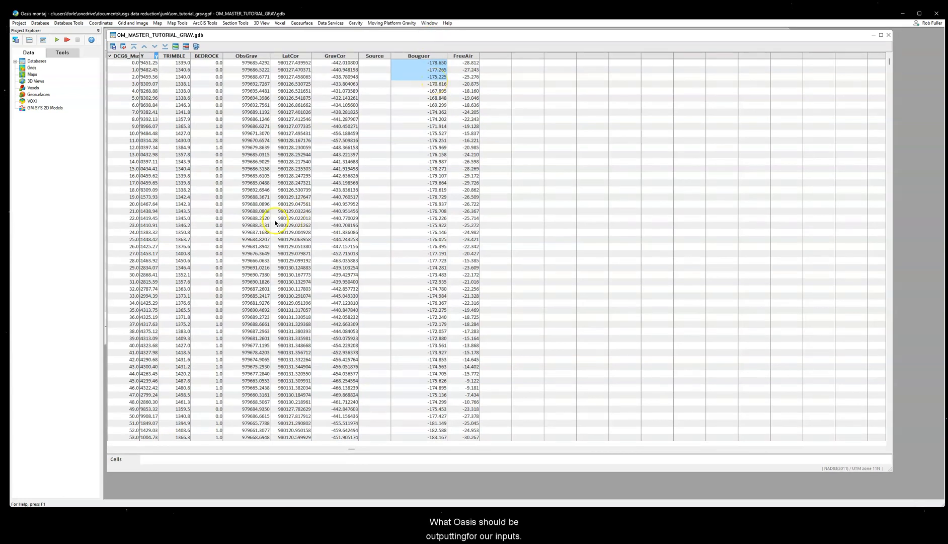
left_click(412, 62)
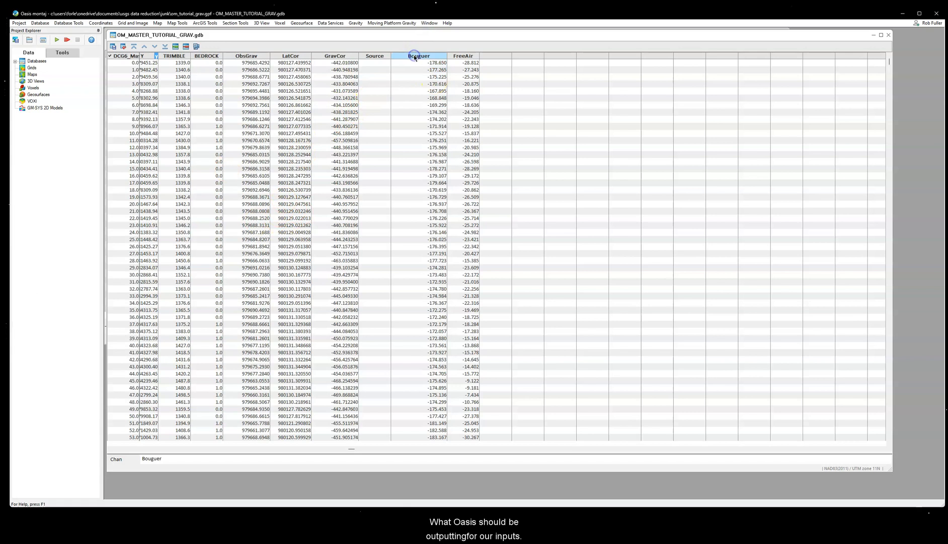
left_click(413, 56)
left_click(417, 69)
left_click(419, 62)
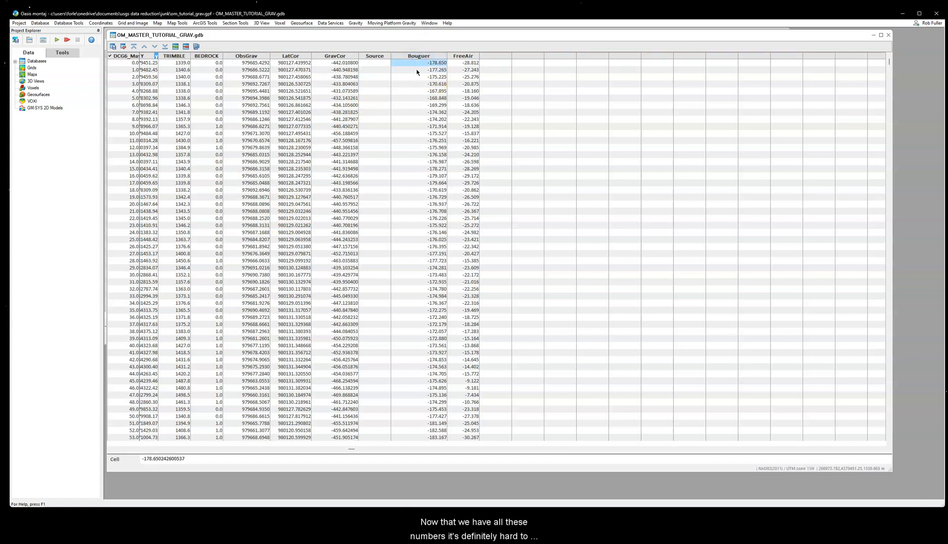
scroll(410, 293, "down", 20)
scroll(410, 295, "up", 20)
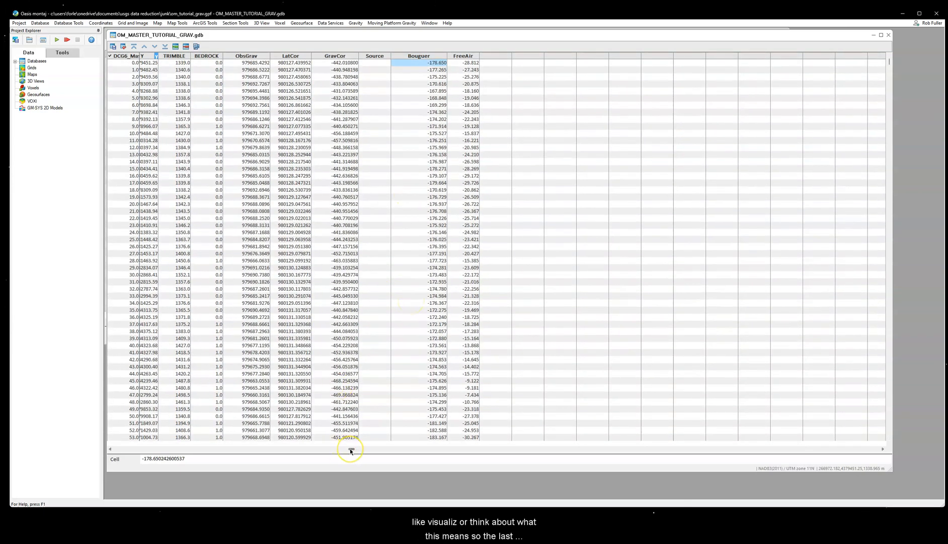
mouse_move(351, 450)
left_mouse_down()
mouse_move(249, 449)
mouse_move(360, 449)
left_mouse_up()
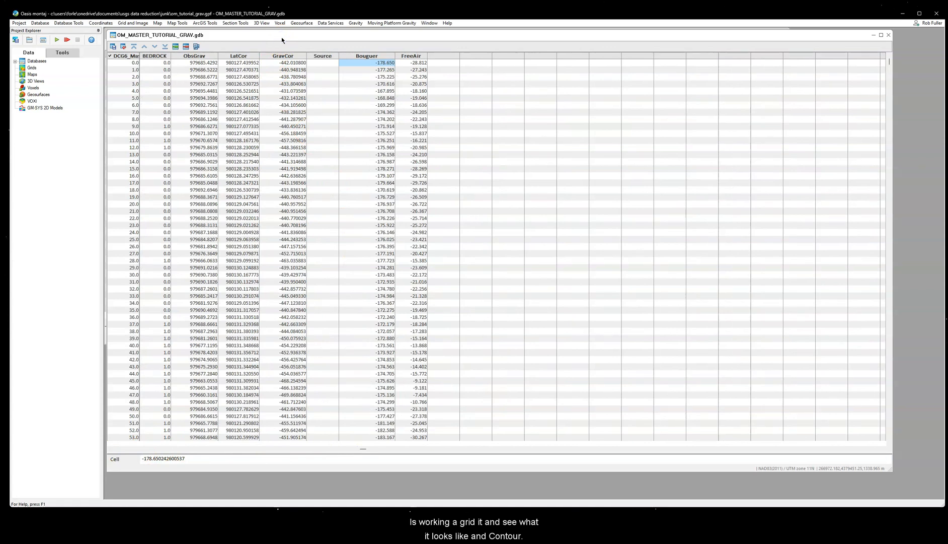
Step: Set up gridding of the master database's Bouguer channel with the minimum curvature method and a 50 m cell size
left_click_drag(282, 38, 287, 39)
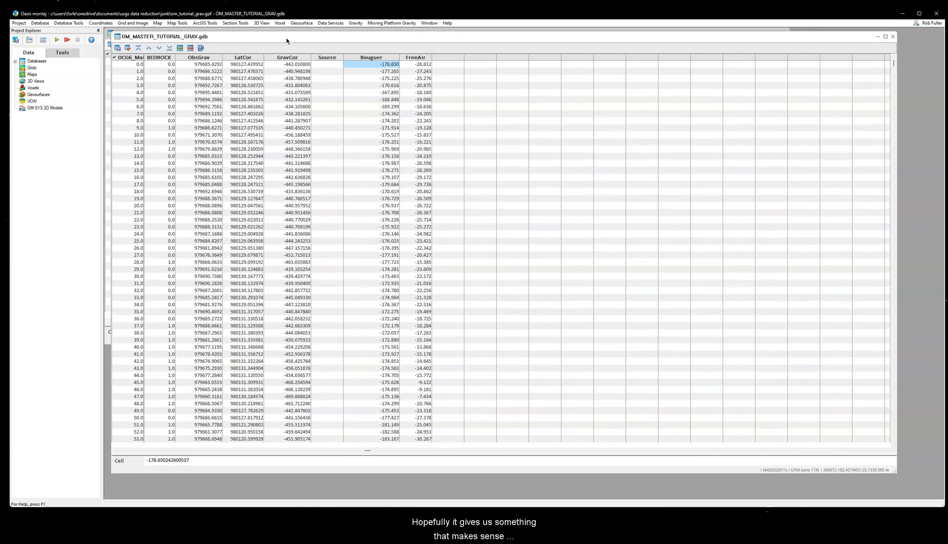
left_click_drag(287, 39, 284, 41)
left_click(124, 24)
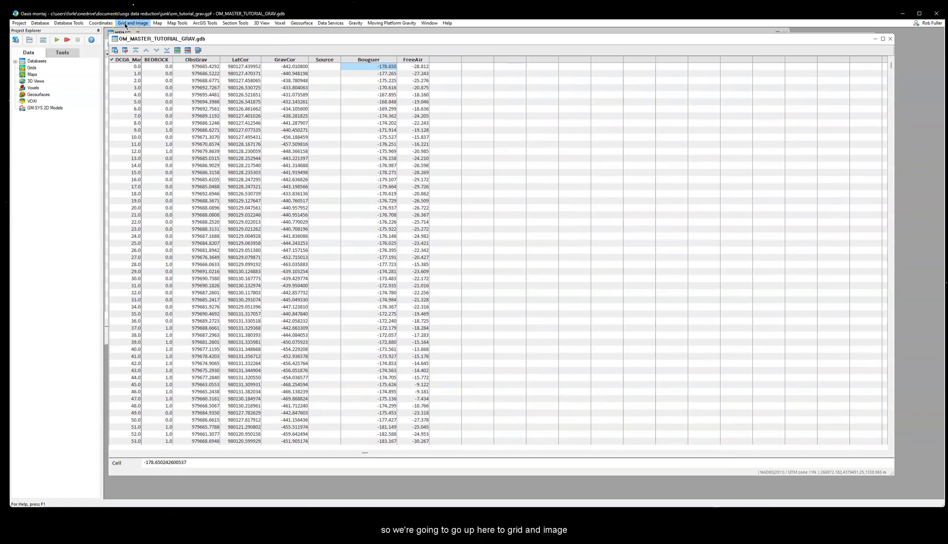
mouse_move(136, 31)
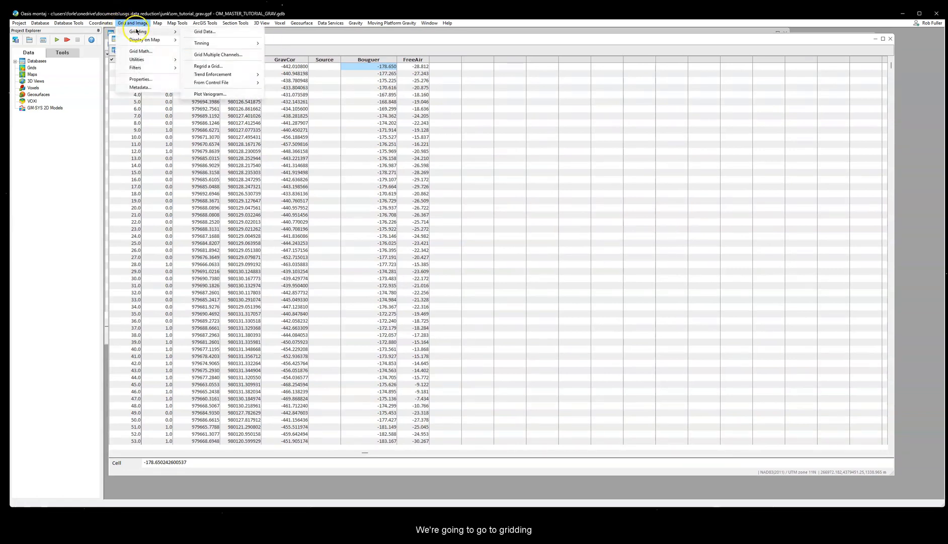
left_click(222, 32)
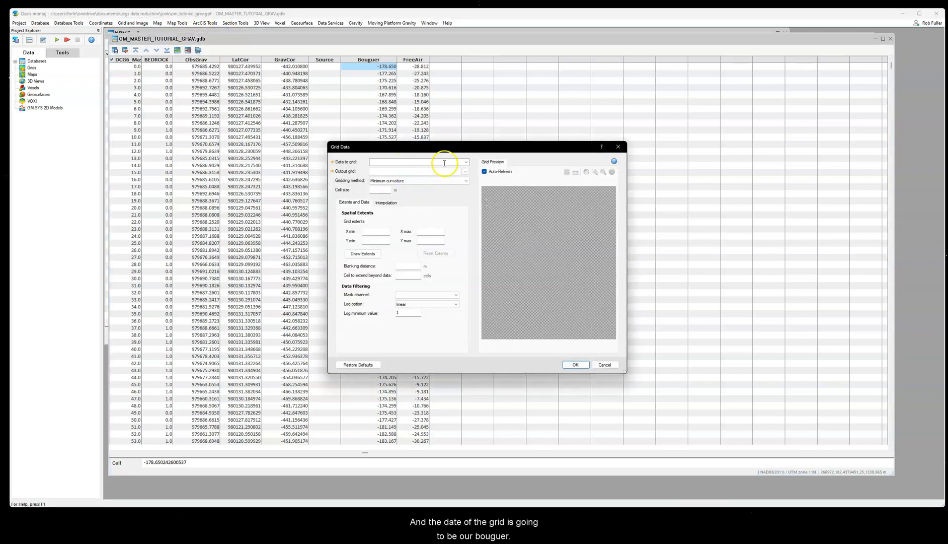
left_click(464, 162)
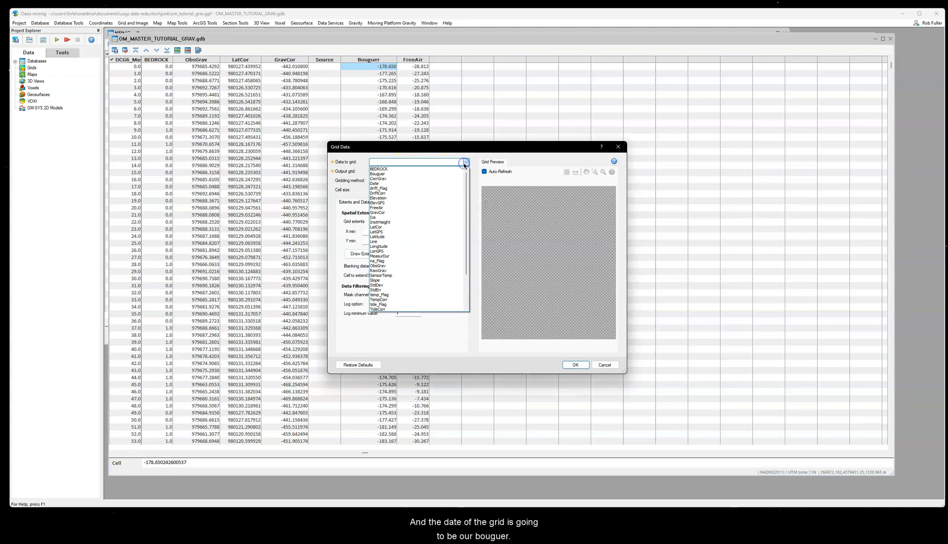
left_click(411, 174)
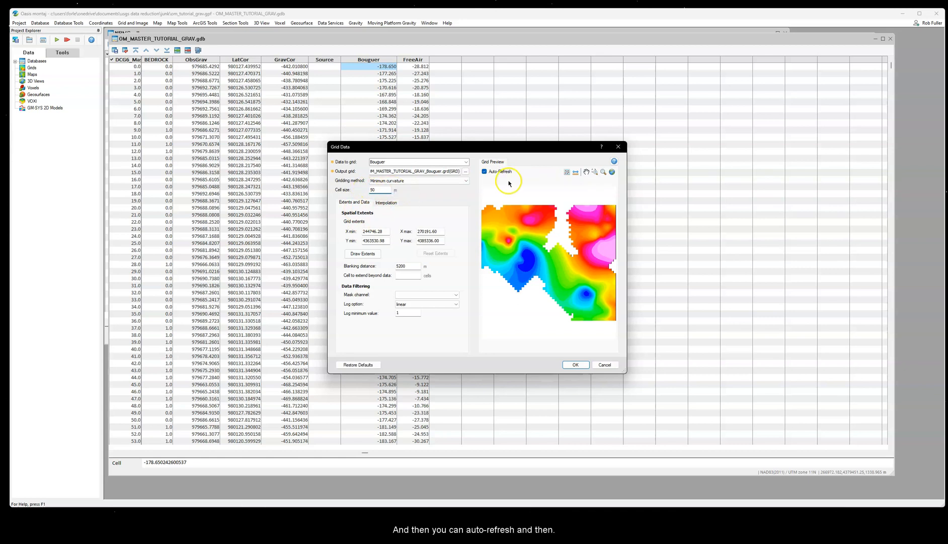
Step: Refresh the grid preview by turning Auto-Refresh off and on again, and create the Bouguer grid
left_click(486, 172)
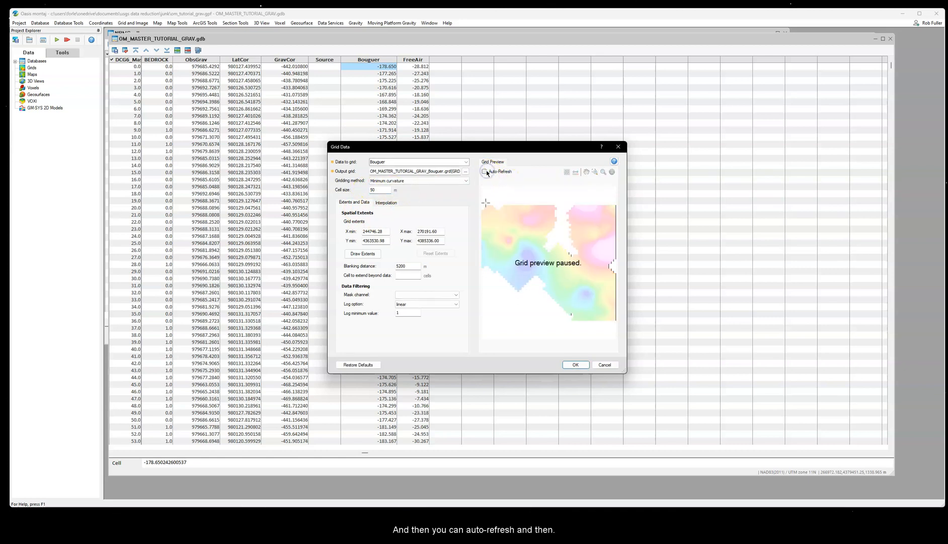
left_click(486, 172)
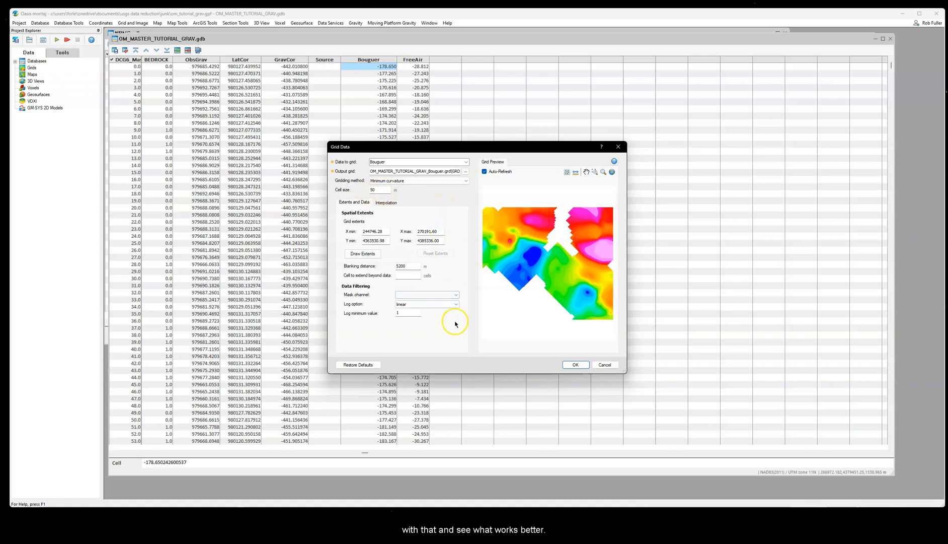
left_click(573, 365)
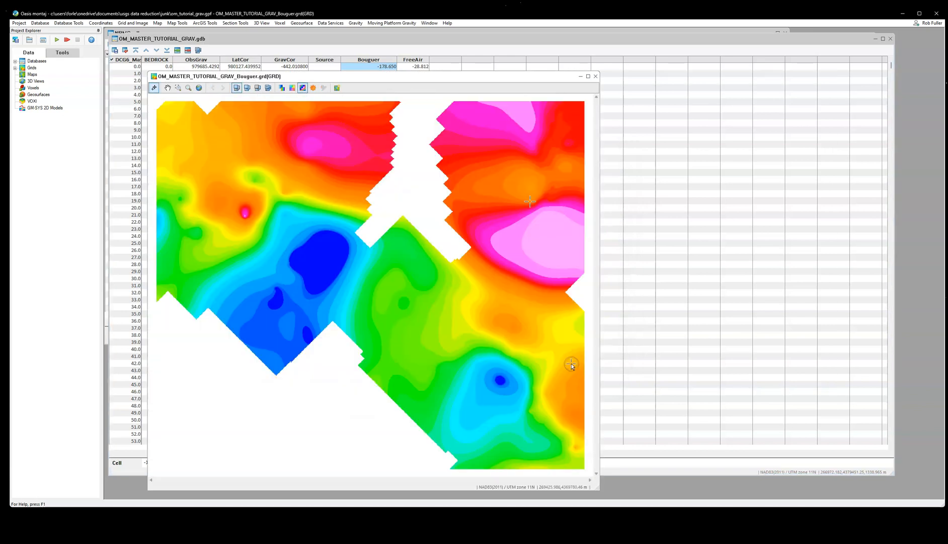
left_click_drag(352, 78, 361, 45)
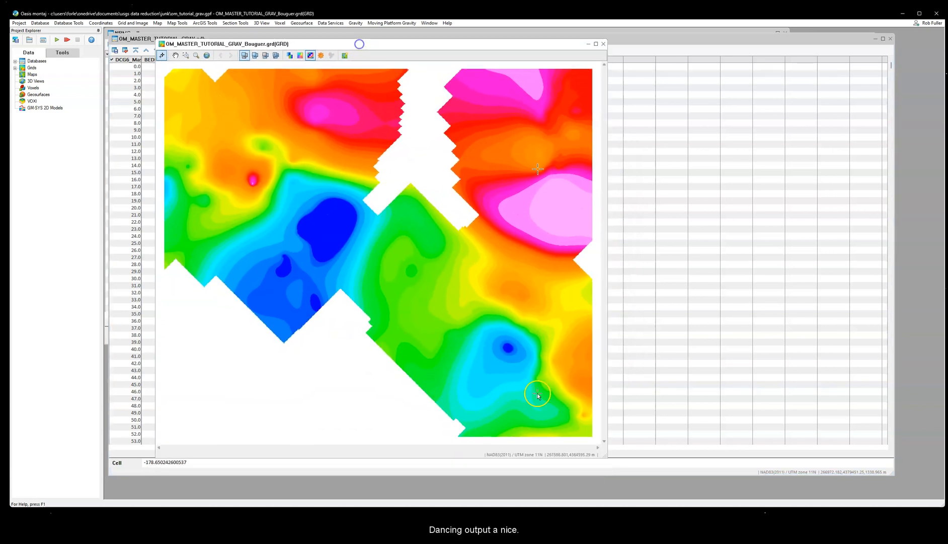
left_click(648, 468)
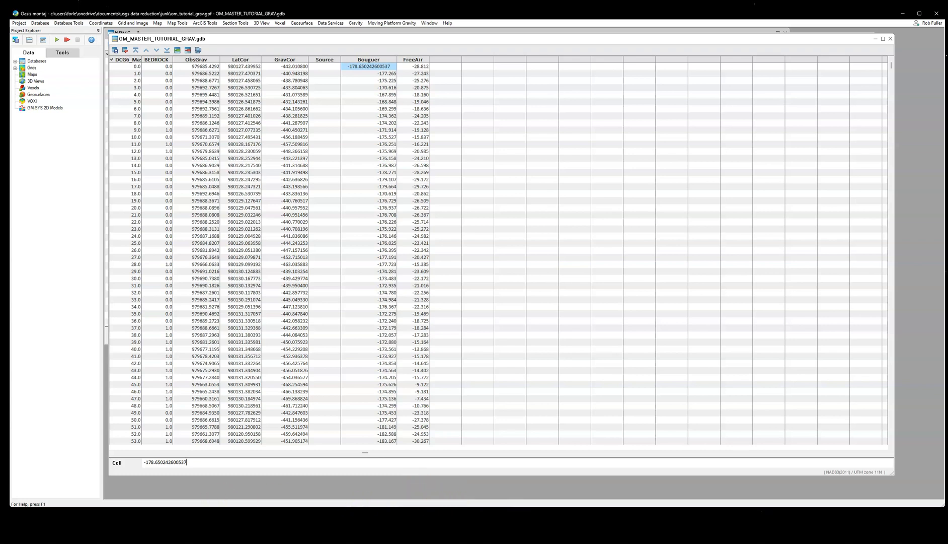
left_click(598, 521)
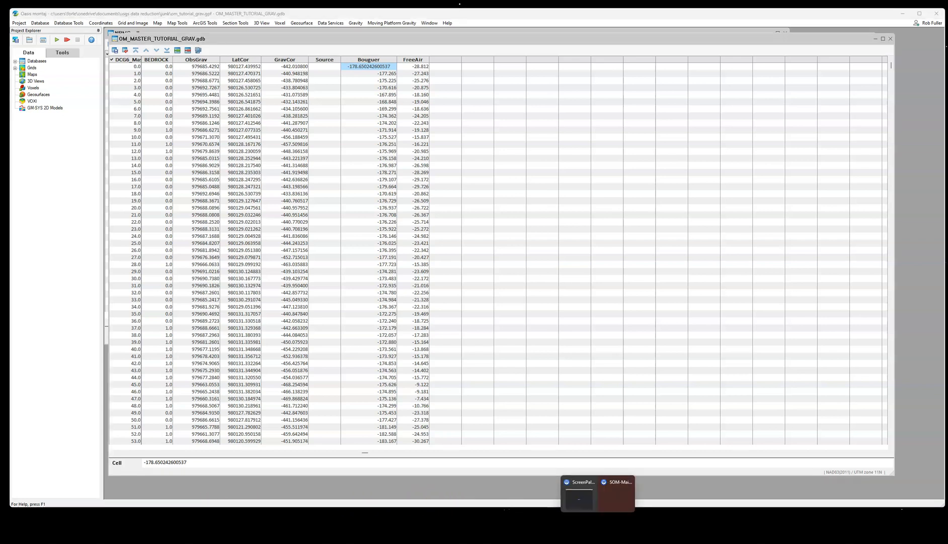
left_click(482, 461)
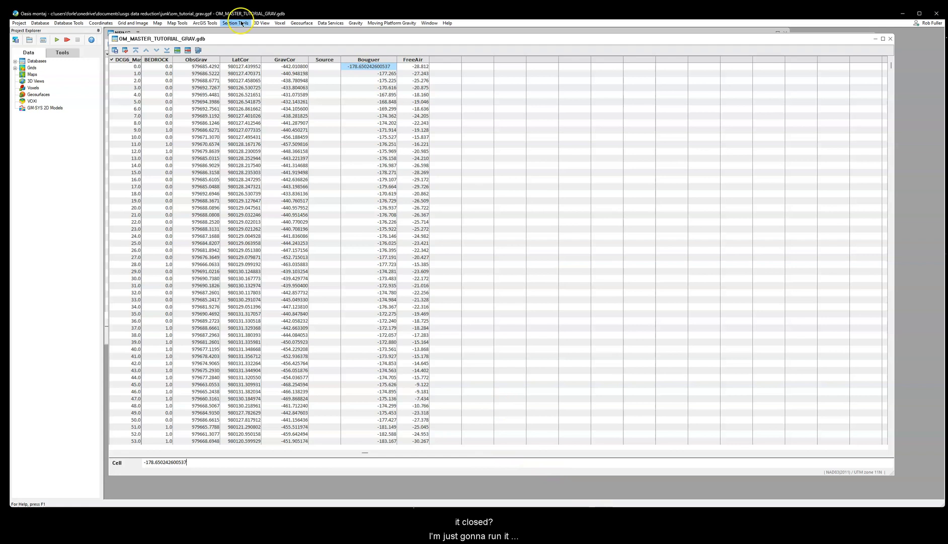
Step: Grid the Bouguer channel again with minimum curvature and a 50 m cell size, and widen the resulting grid window
left_click(359, 24)
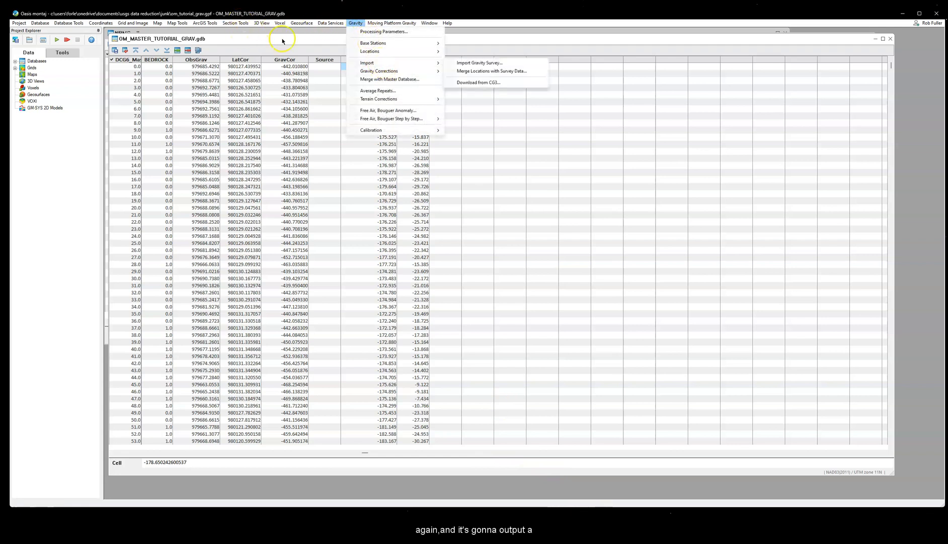
mouse_move(134, 23)
left_click(201, 36)
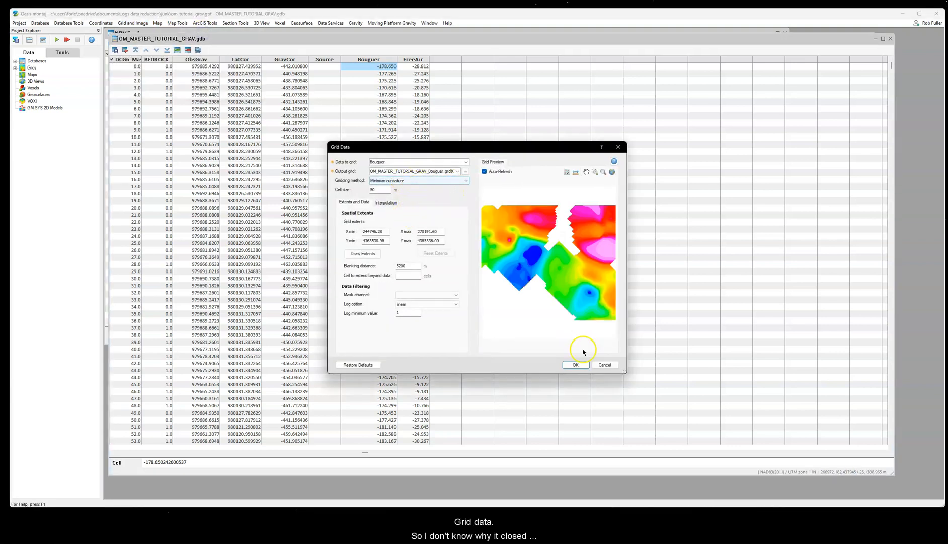
left_click(577, 365)
left_click(499, 277)
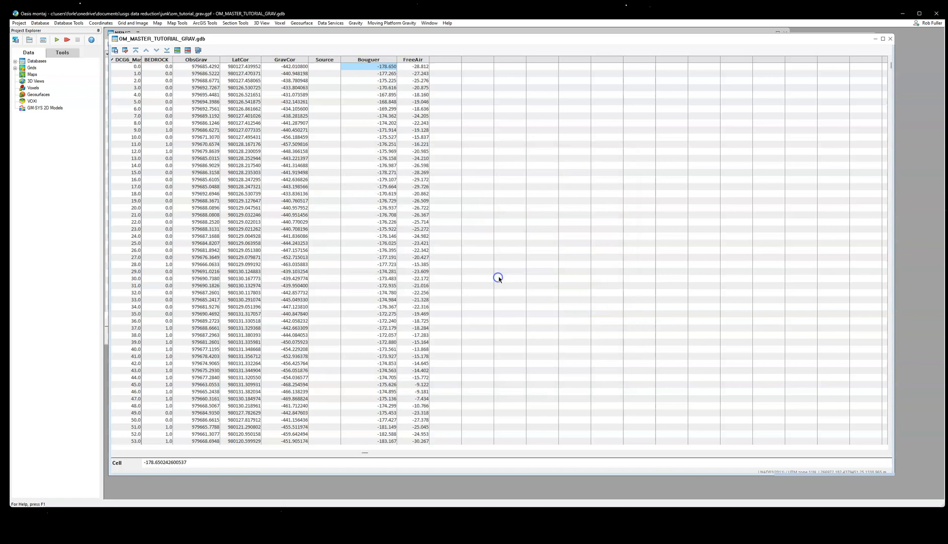
left_click_drag(292, 33, 351, 42)
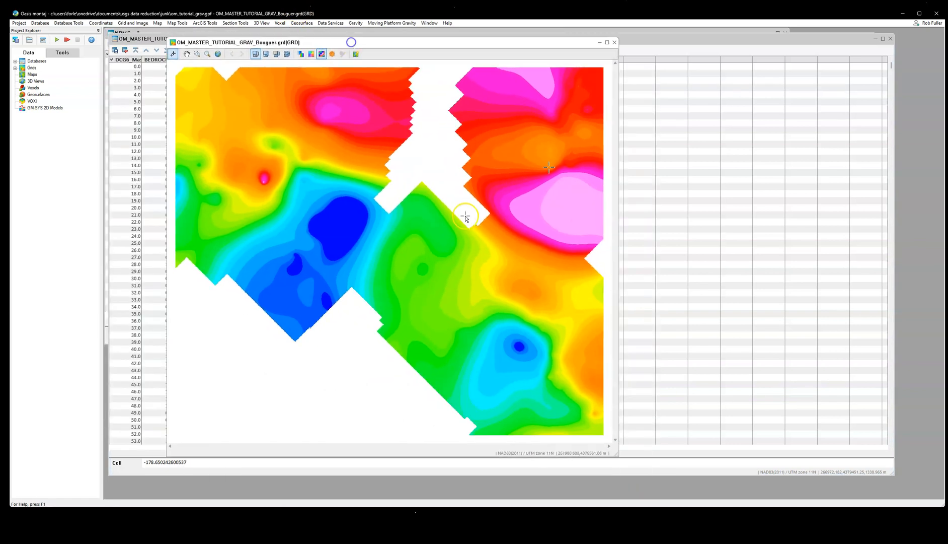
left_click_drag(617, 456, 679, 446)
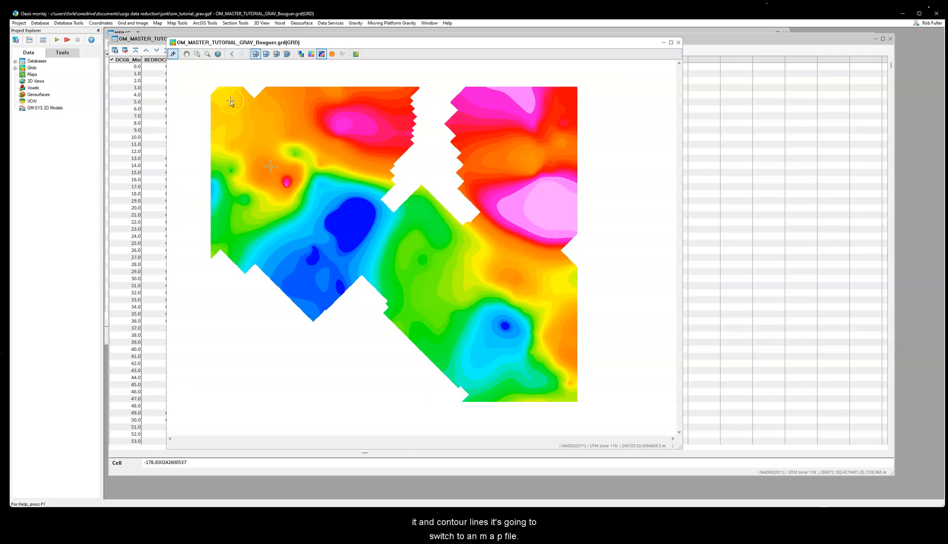
Step: Start a quick contour on the Bouguer grid, saving the grid as the new map OM_MASTER_TUTORIAL_GRAV_Bouguer.map
left_click(177, 23)
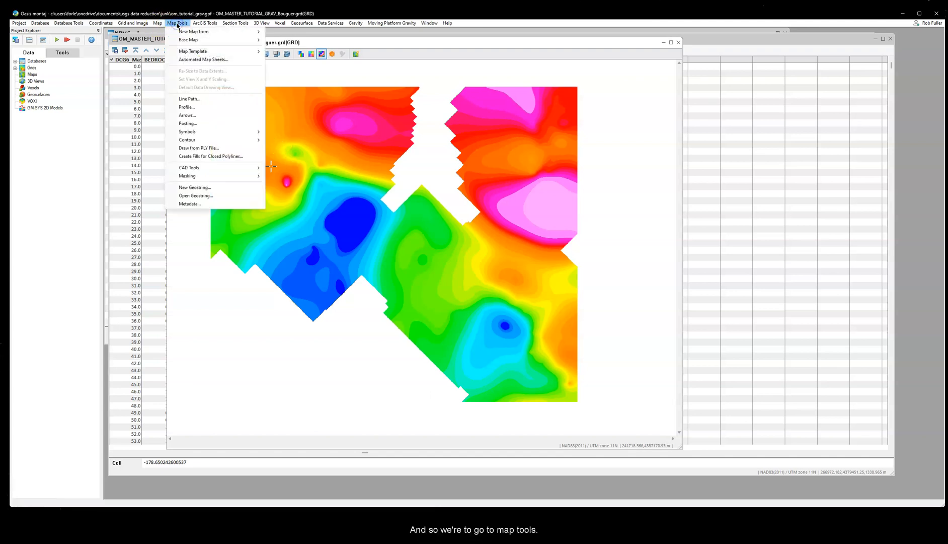
mouse_move(218, 140)
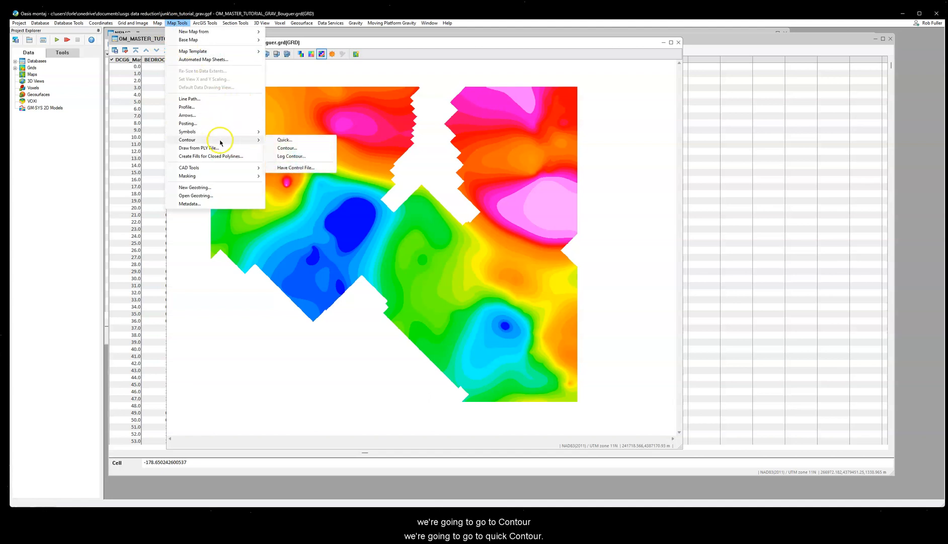
left_click(285, 140)
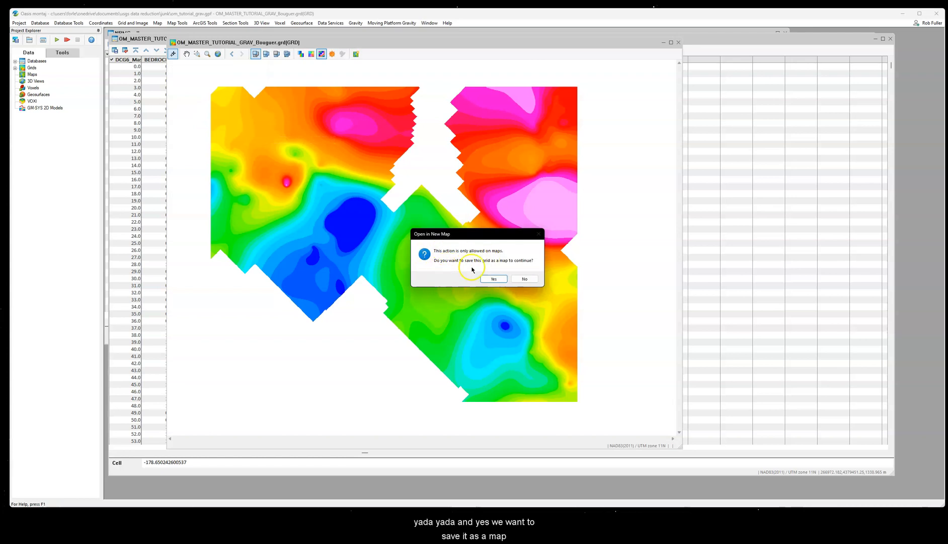
left_click(493, 279)
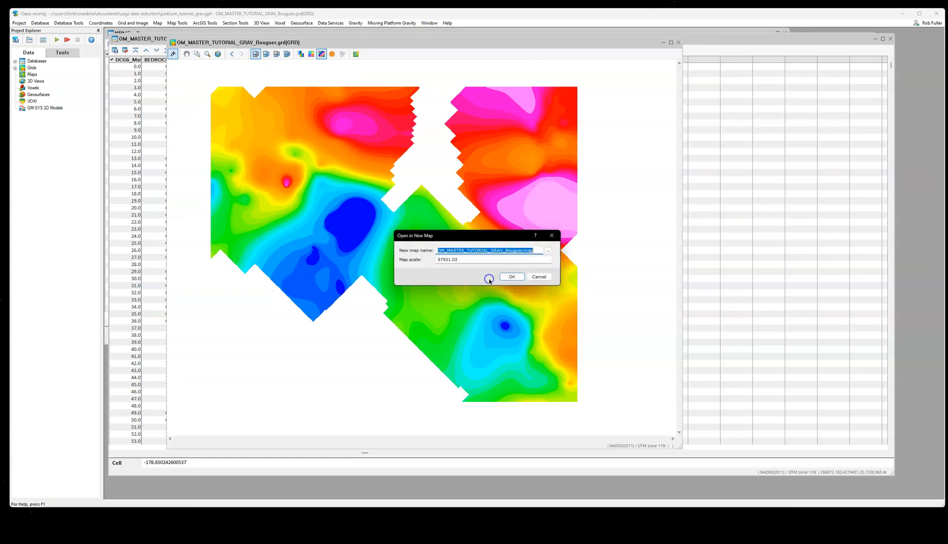
left_click(511, 275)
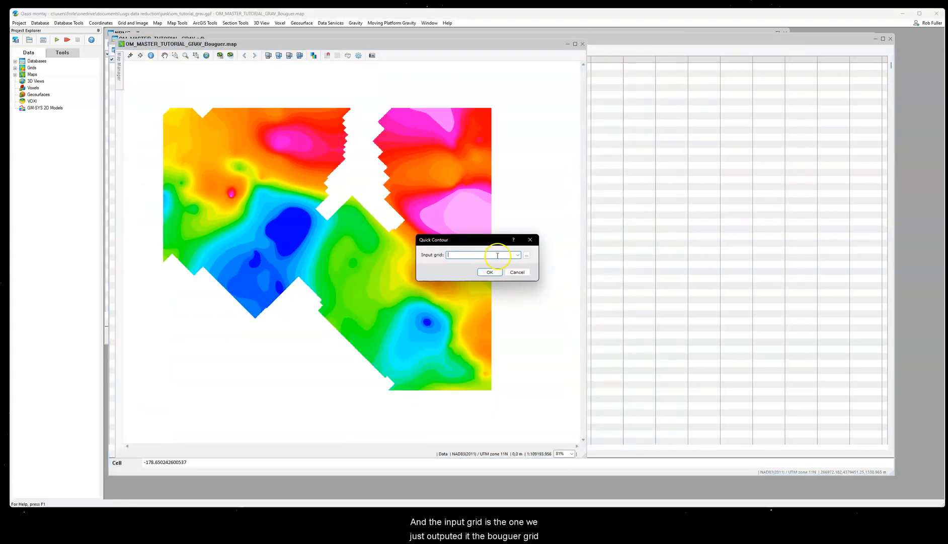
Step: Draw quick contour lines on the Bouguer map using OM_MASTER_TUTORIAL_GRAV_Bouguer.grd(GRD) as the input grid
left_click(517, 255)
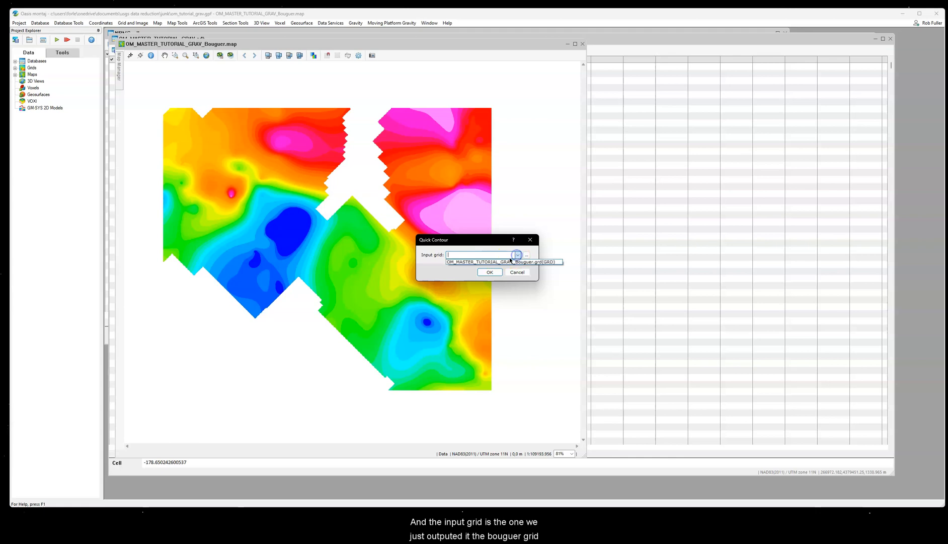
left_click(504, 262)
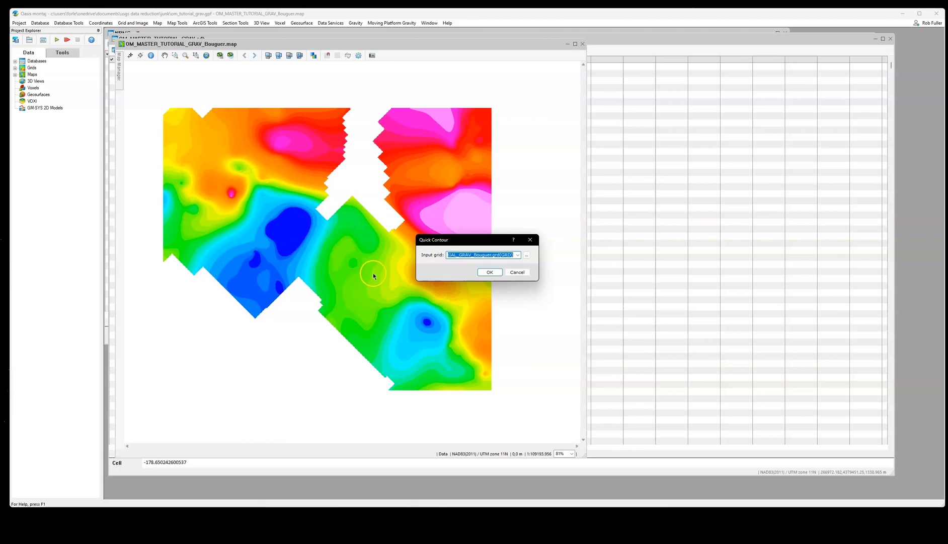
left_click(489, 272)
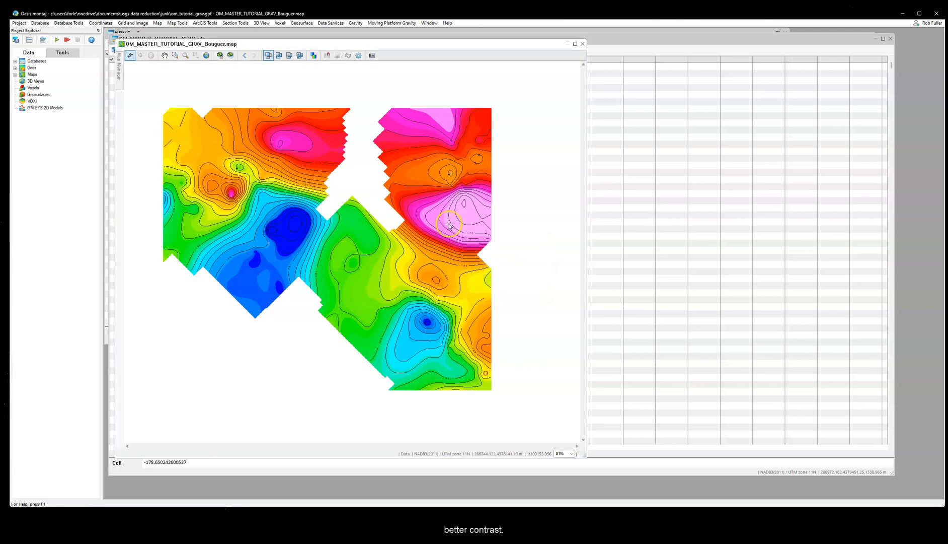
left_click_drag(305, 47, 353, 56)
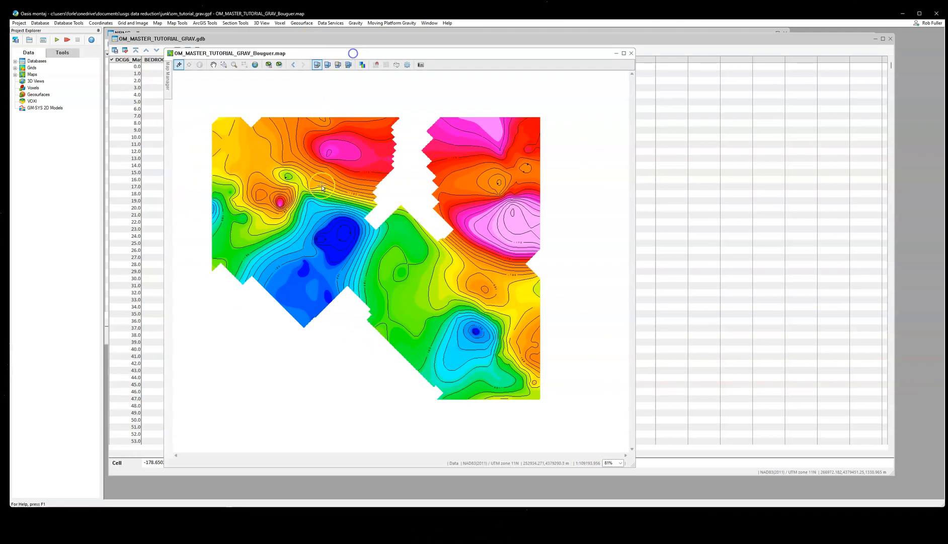
scroll(371, 258, "up", 1)
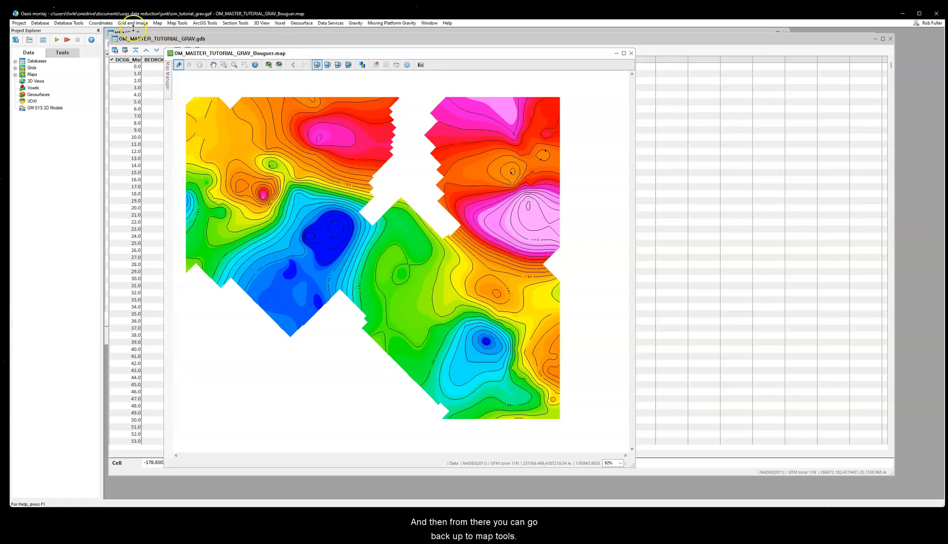
Step: Set up a location plot of the gravity stations on the contoured map with Station as the mask channel
left_click(179, 23)
mouse_move(207, 133)
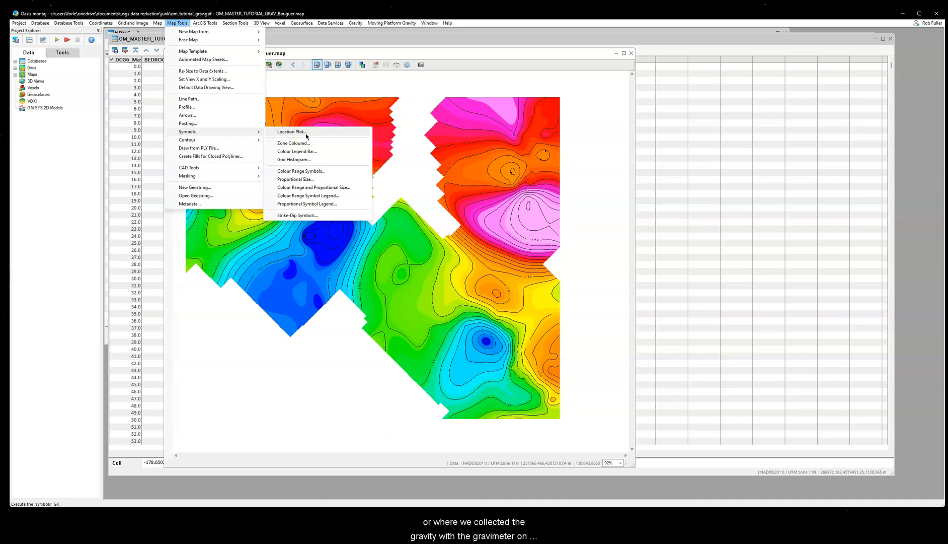
left_click(330, 132)
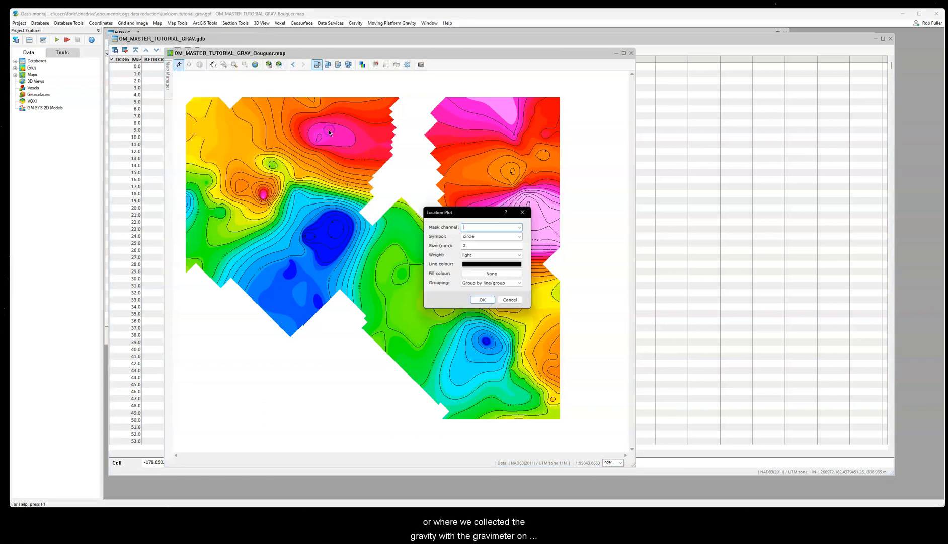
left_click(481, 225)
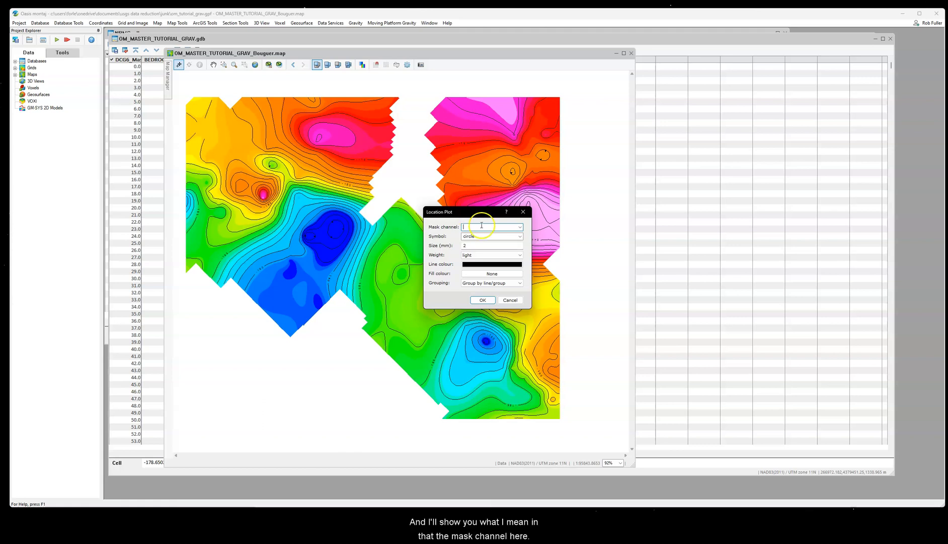
left_click(520, 227)
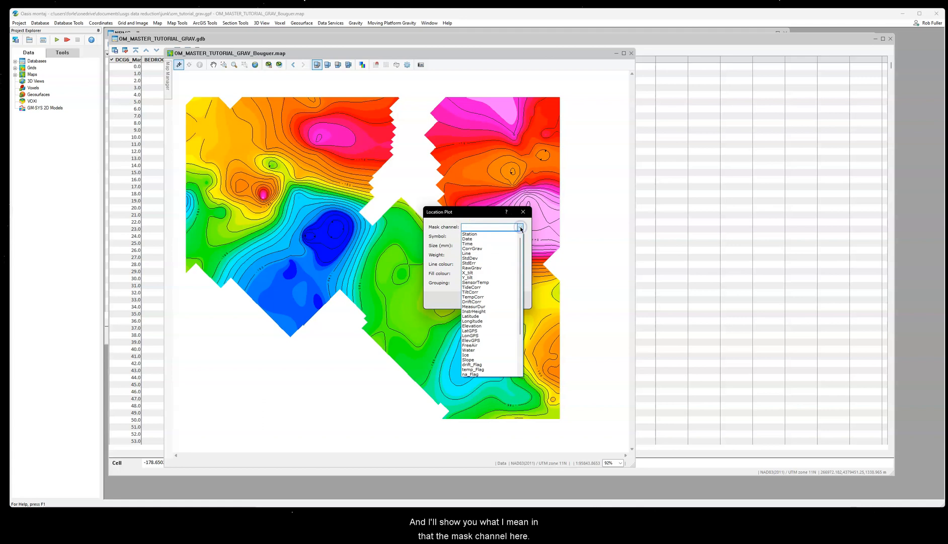
left_click(494, 212)
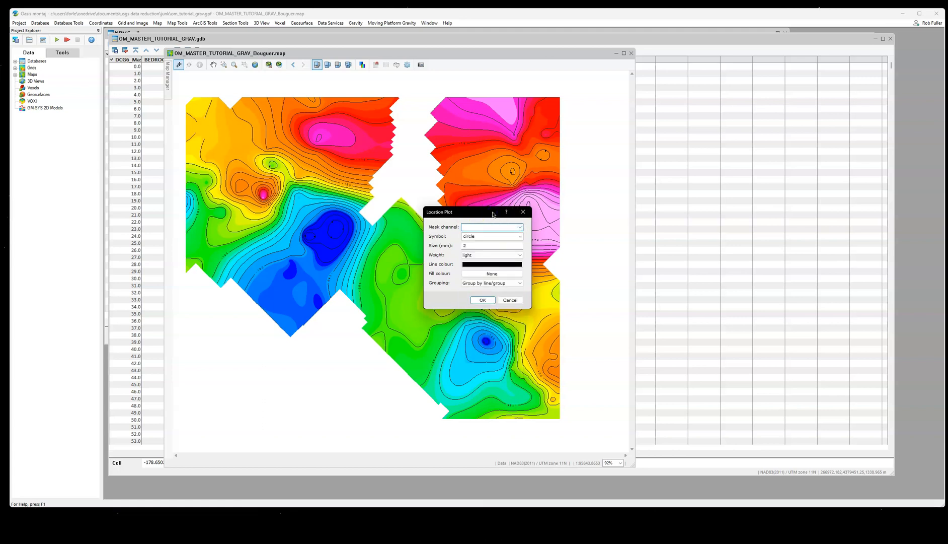
left_click(511, 228)
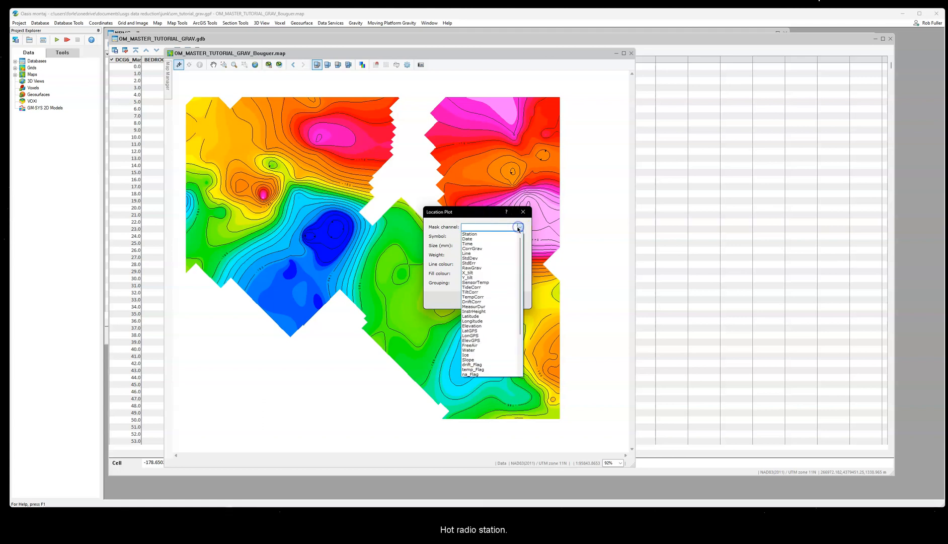
left_click(487, 233)
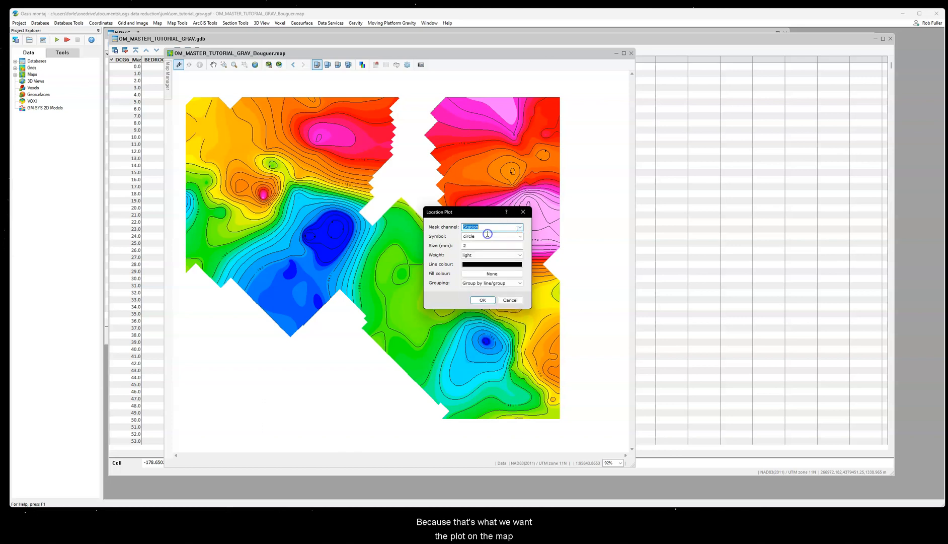
Step: Set the station symbol to a 3 mm triangle with black fill and plot the stations on the Bouguer map
left_click(519, 236)
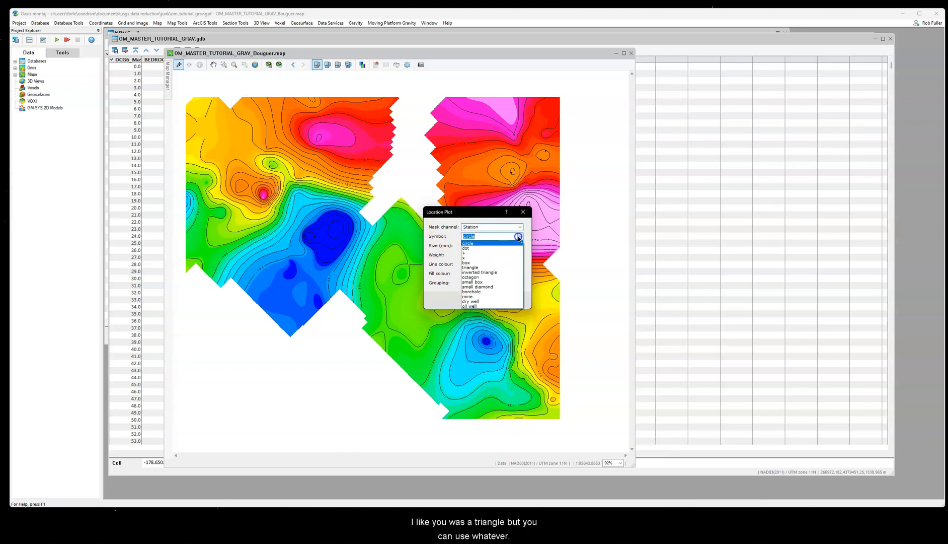
left_click(482, 268)
key("Tab")
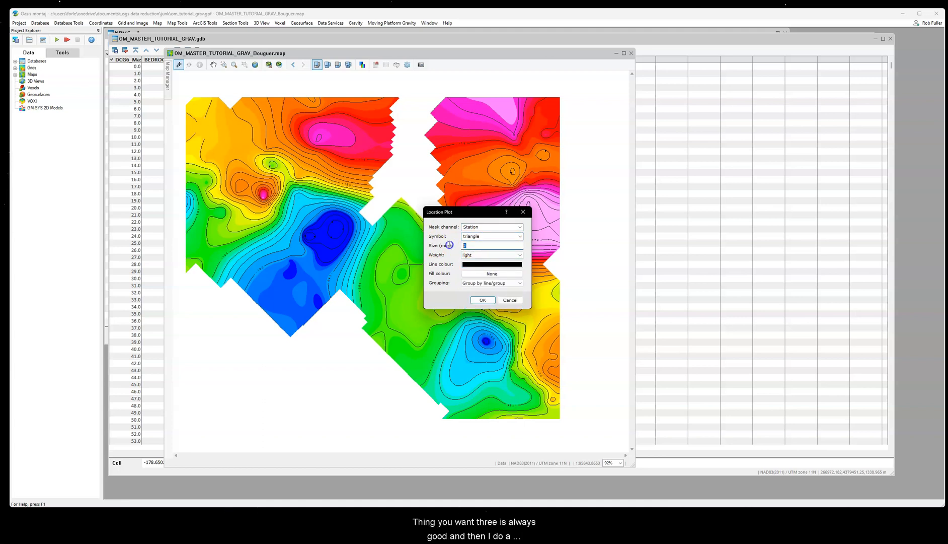
type("3")
left_click(471, 273)
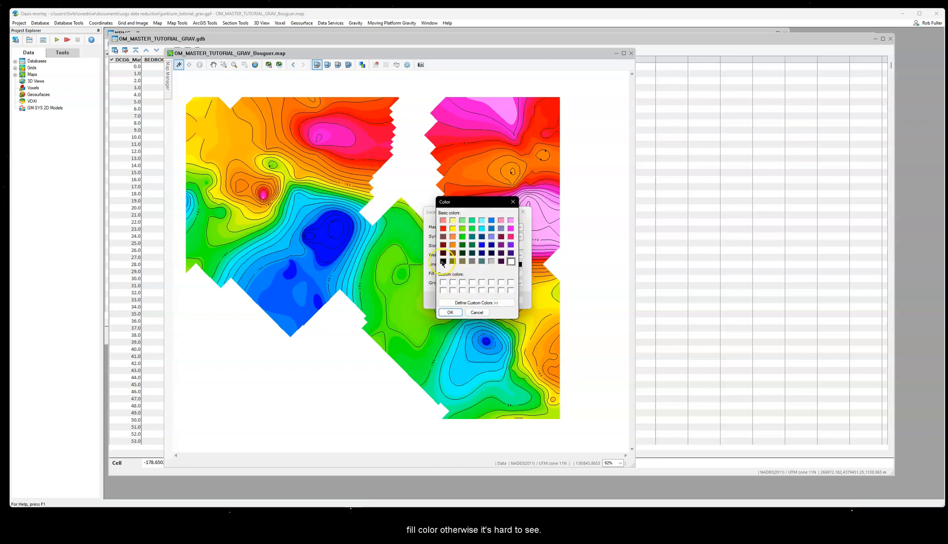
left_click(450, 311)
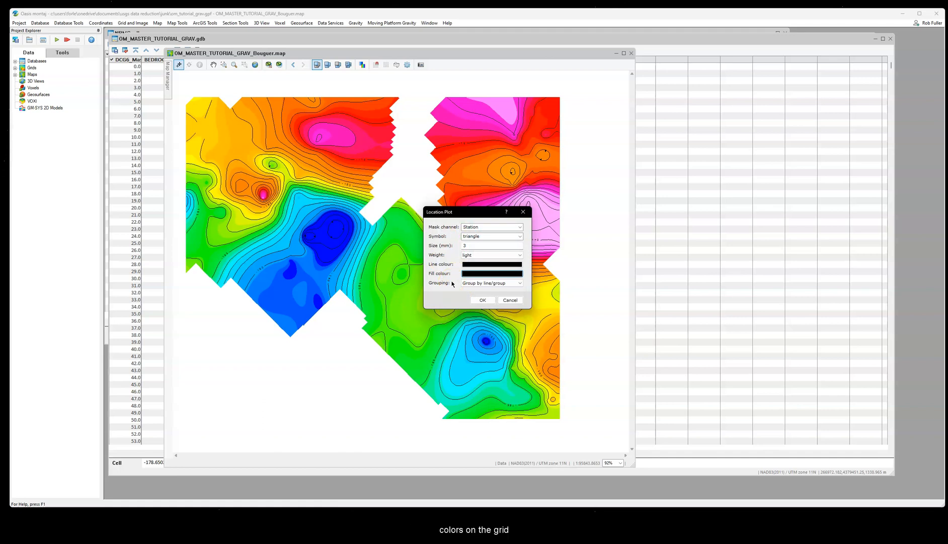
left_click(475, 300)
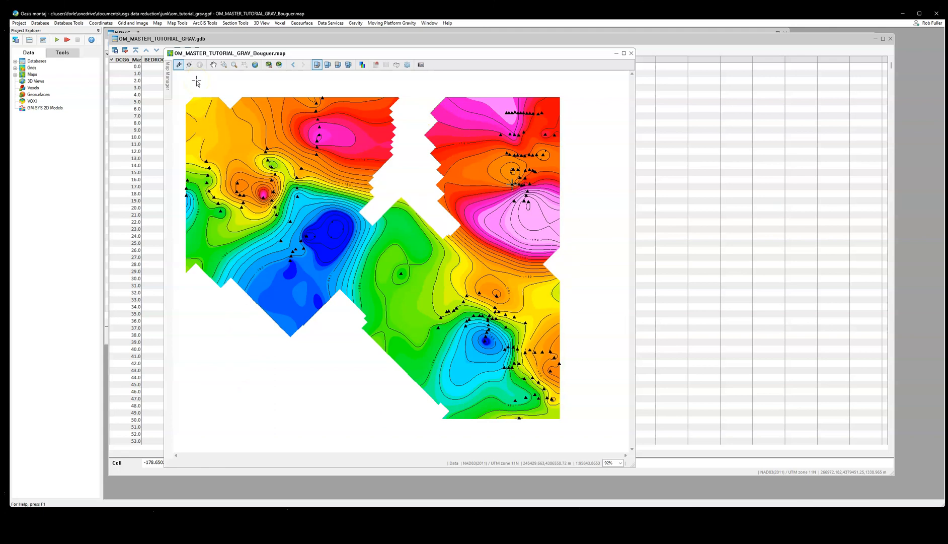
left_click_drag(298, 54, 319, 46)
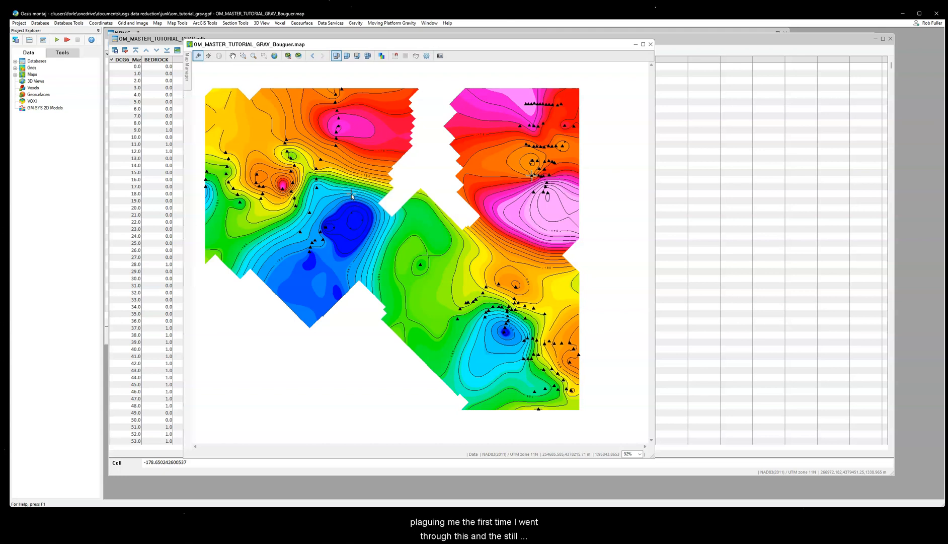
left_click_drag(354, 45, 337, 40)
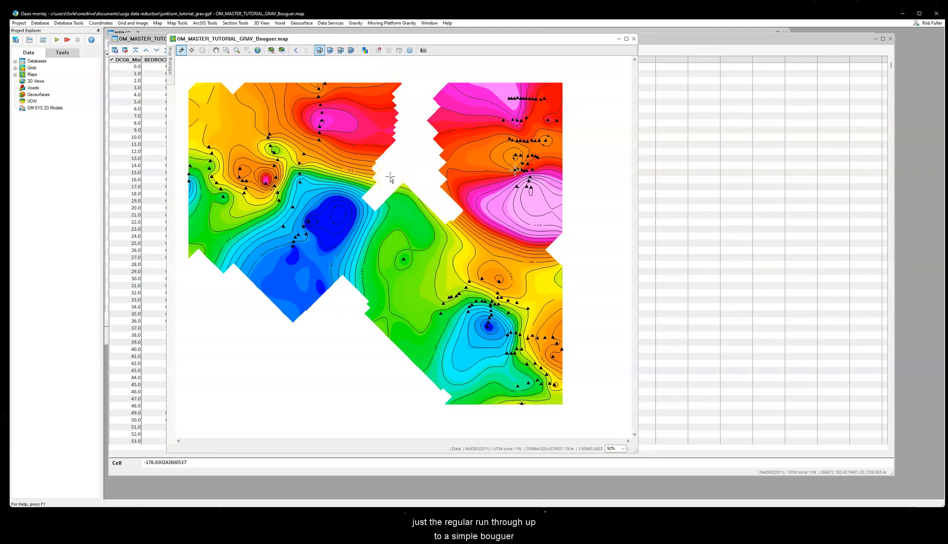
left_click_drag(350, 39, 352, 49)
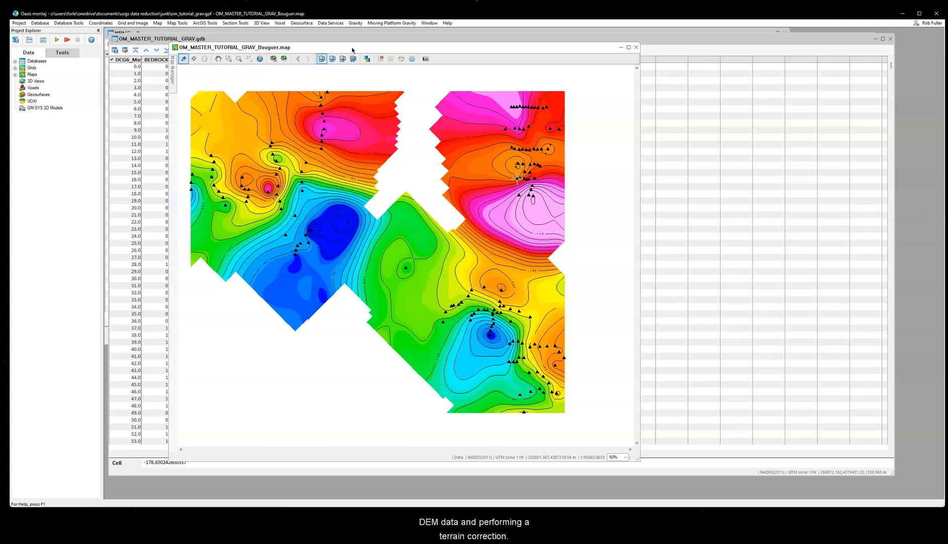
left_click_drag(352, 50, 344, 41)
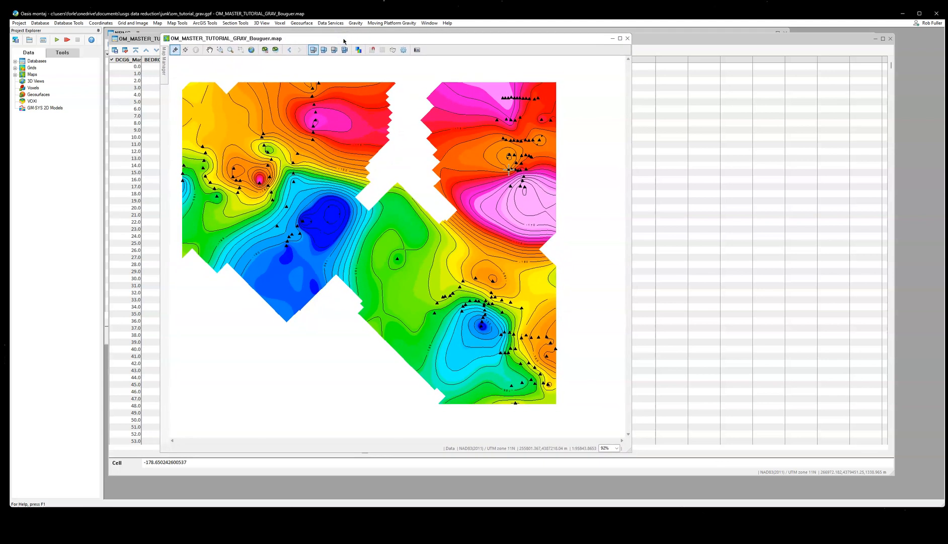
mouse_move(635, 439)
left_mouse_down()
mouse_move(613, 457)
mouse_move(626, 449)
mouse_move(635, 456)
left_mouse_up()
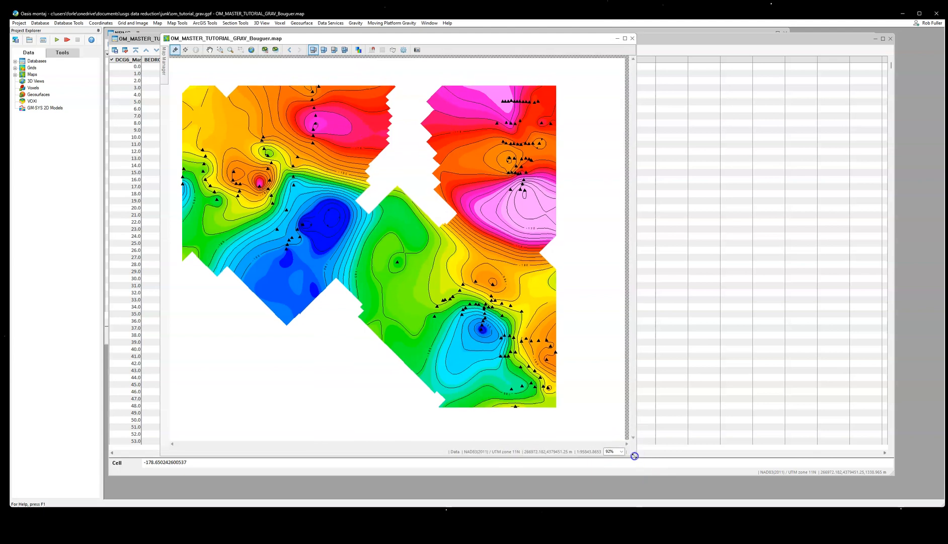